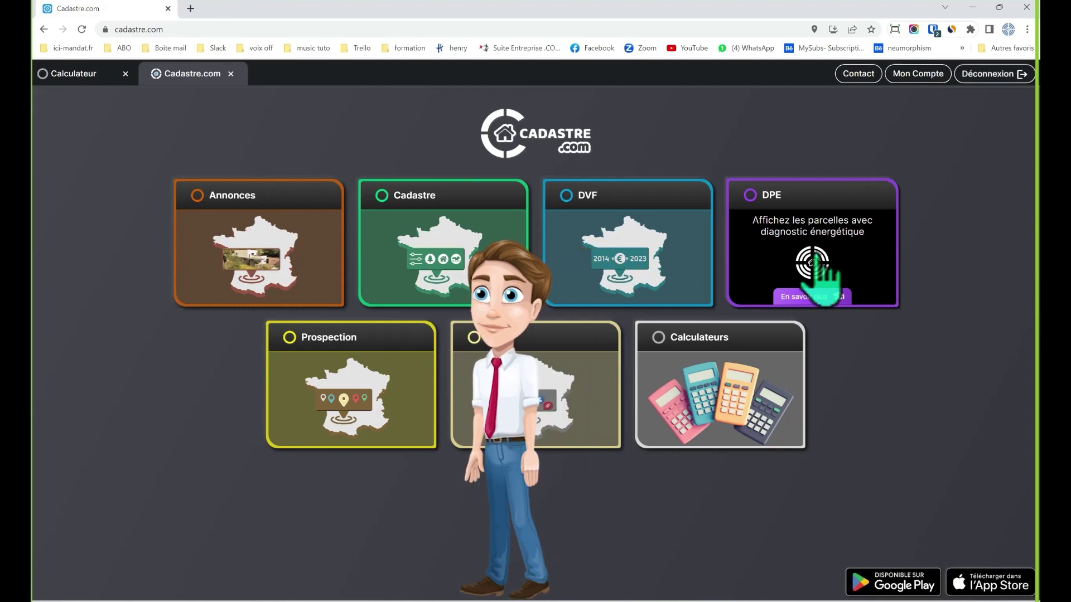
Open the DPE module and hide the place legends on the satellite map.
click(820, 278)
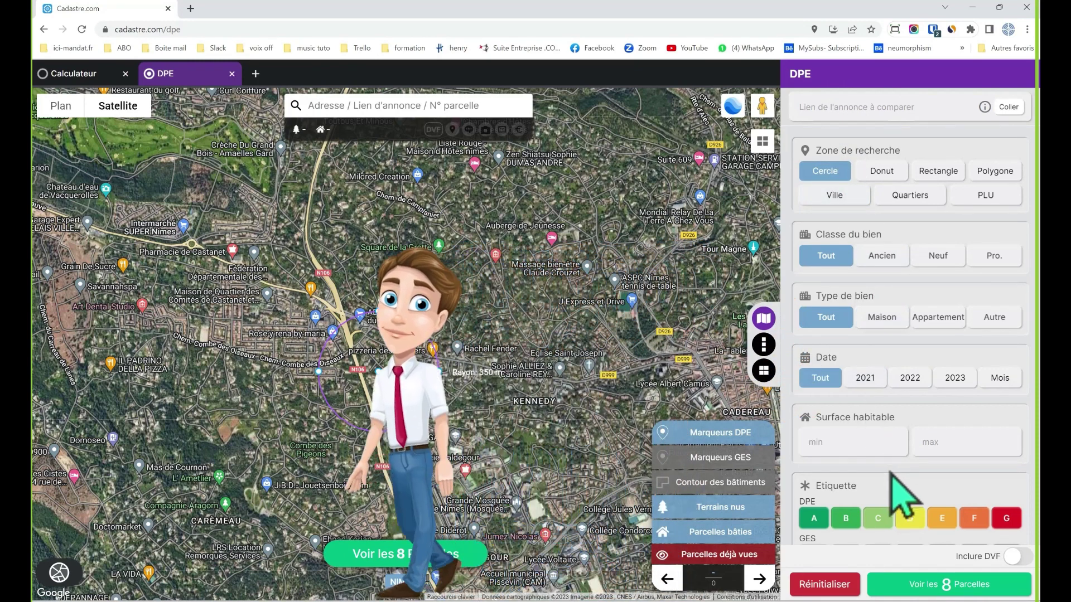
scroll(893, 474, down, 1)
scroll(891, 473, up, 1)
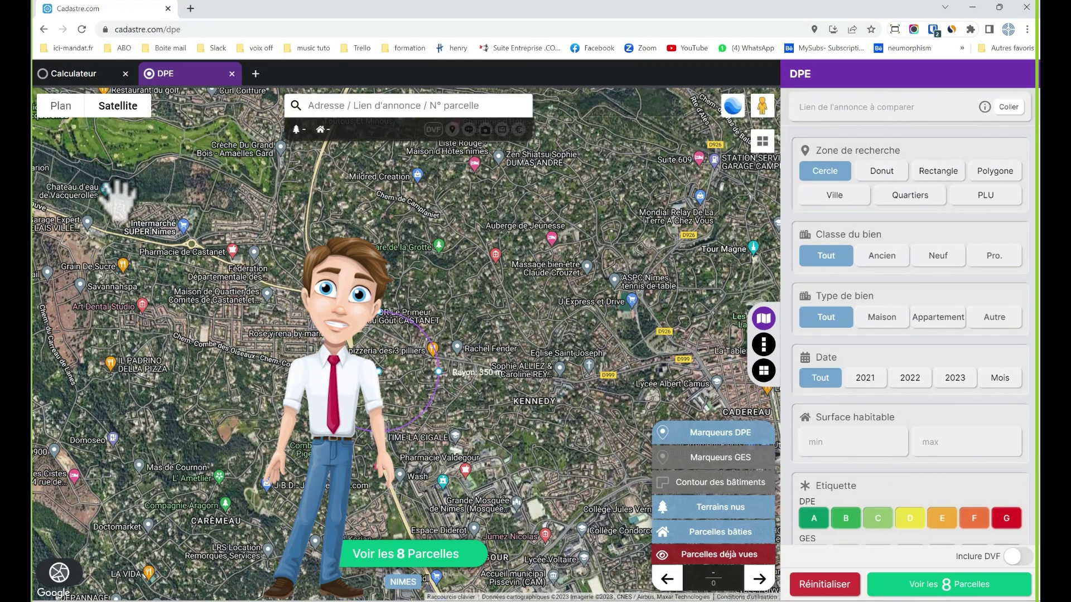
mouse_move(112, 109)
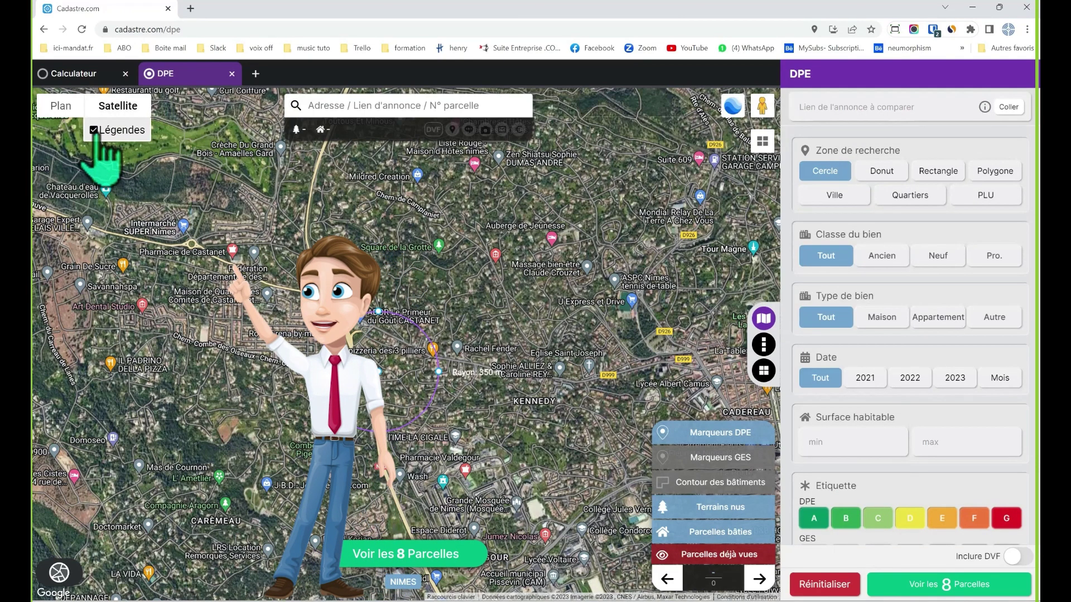
click(94, 130)
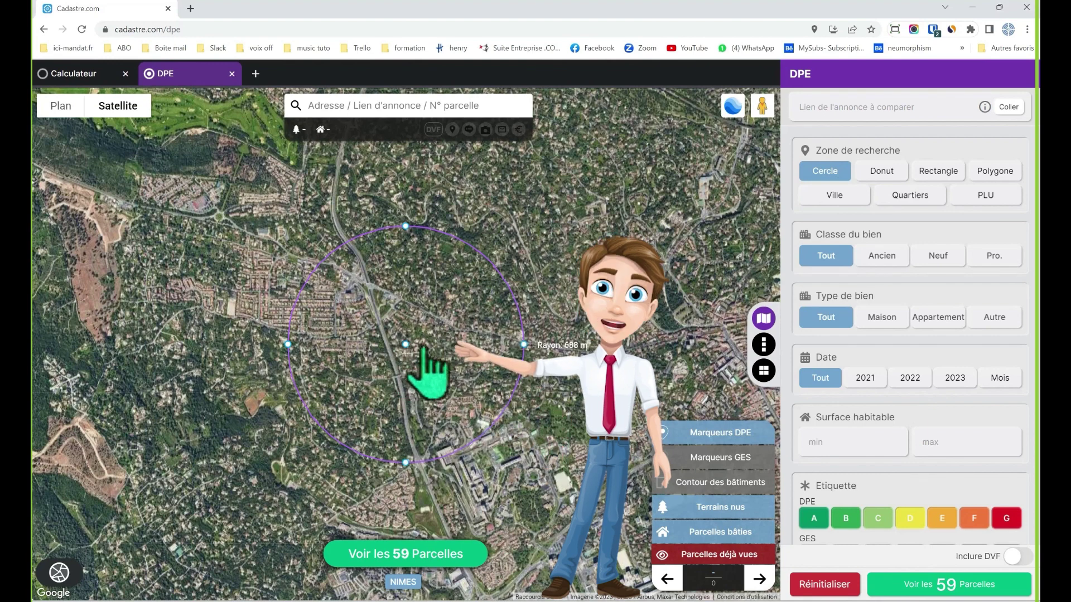
Enlarge the circular search zone in Nîmes to a radius of about 633 m and display its parcels.
drag(422, 351, 441, 373)
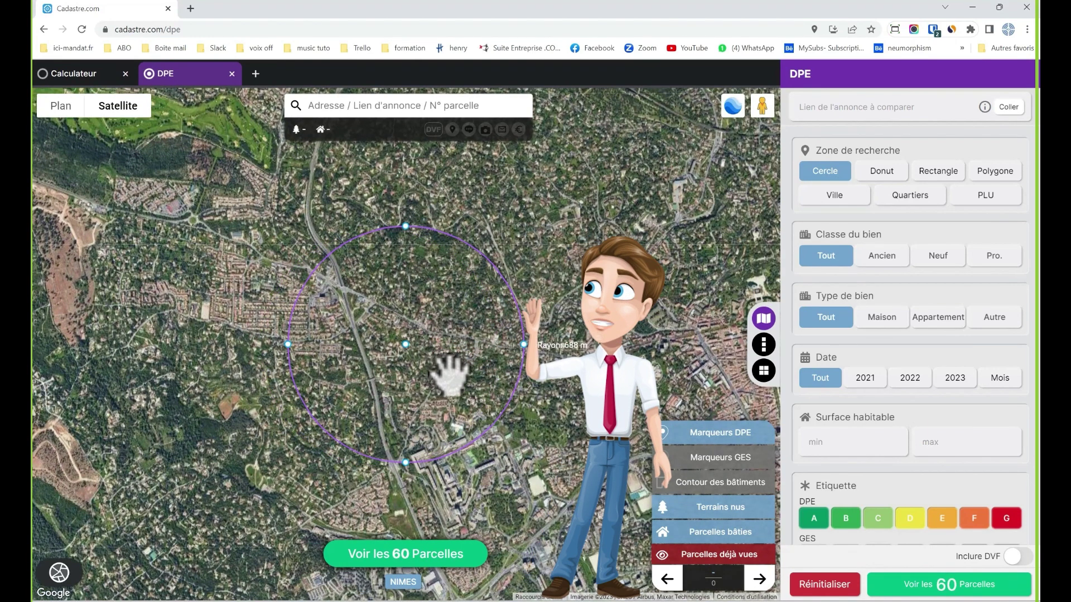
drag(523, 345, 624, 344)
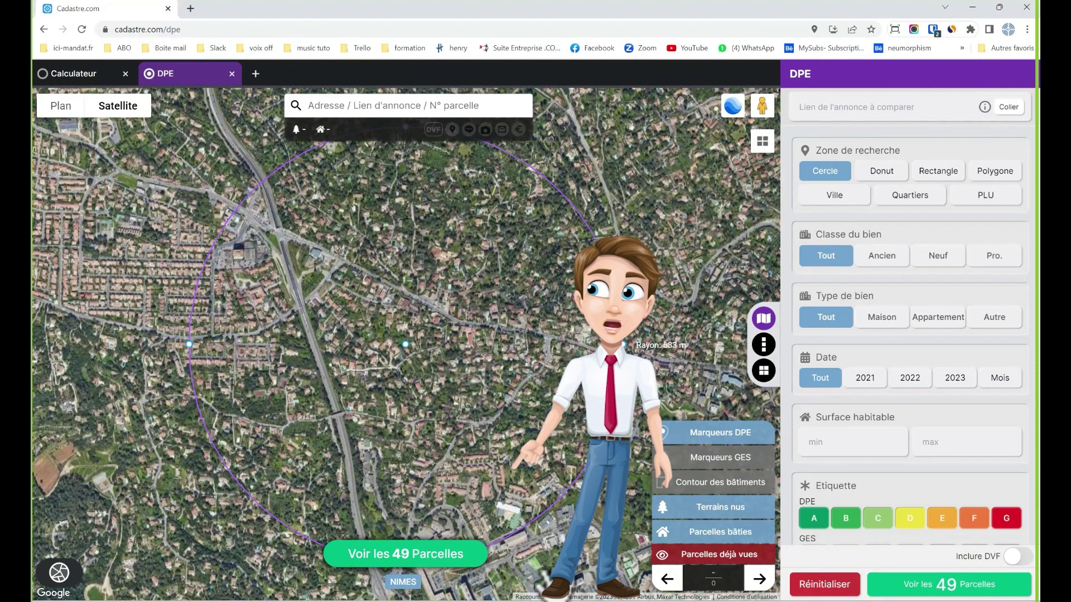
click(933, 593)
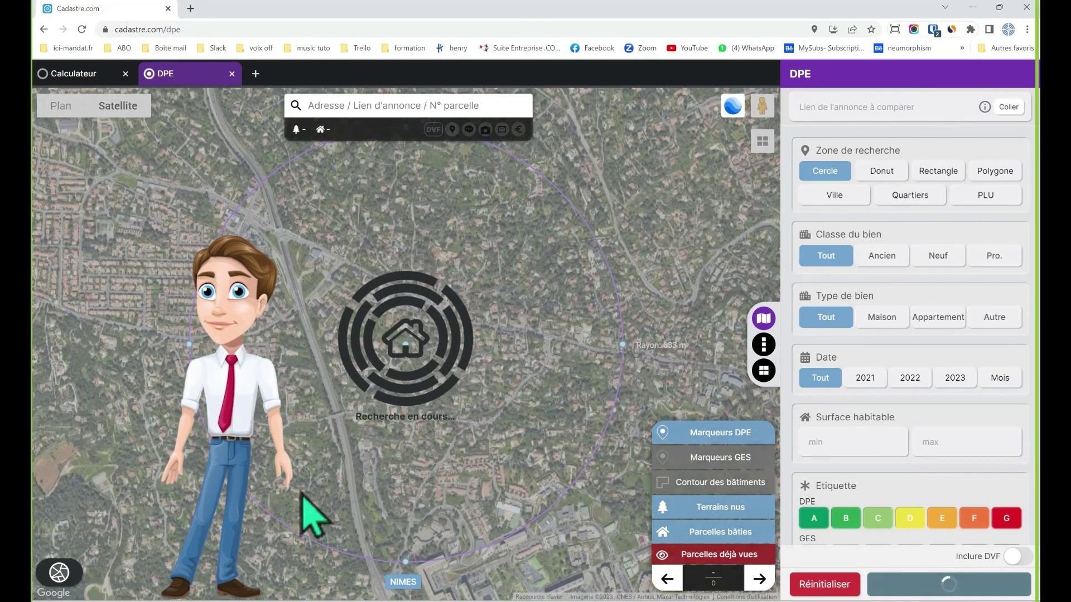
scroll(329, 332, down, 2)
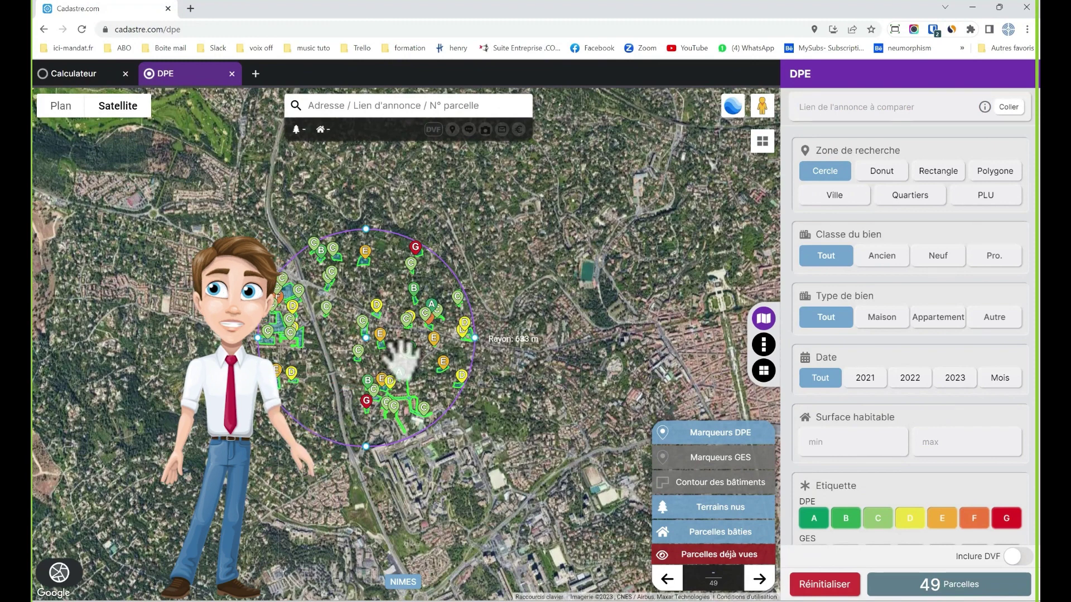
Exclude the DPE energy labels A, B and C from the search and display the remaining parcels.
scroll(880, 510, down, 1)
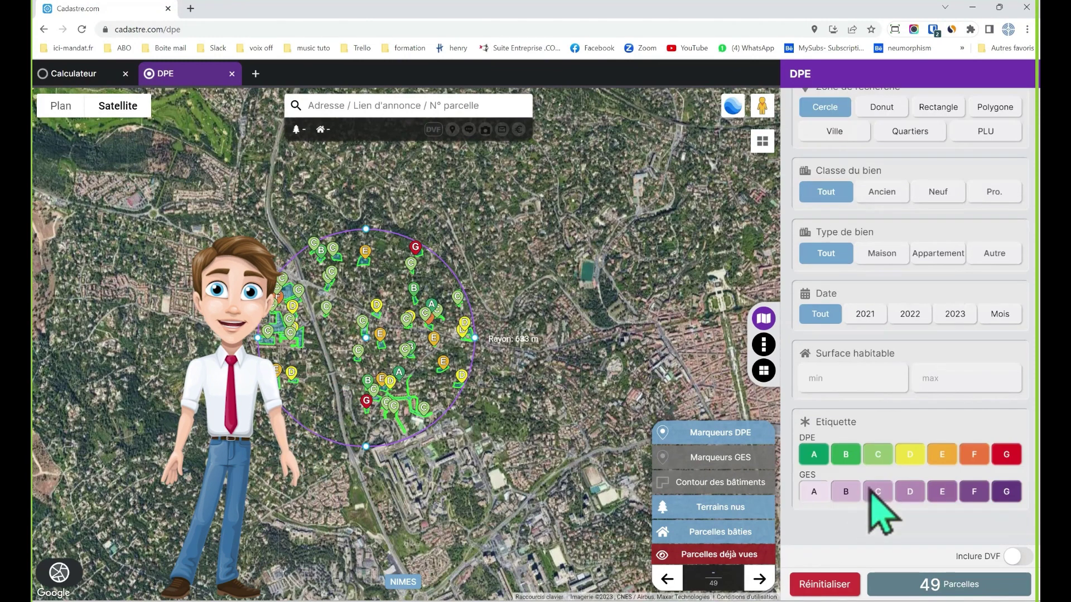
click(814, 455)
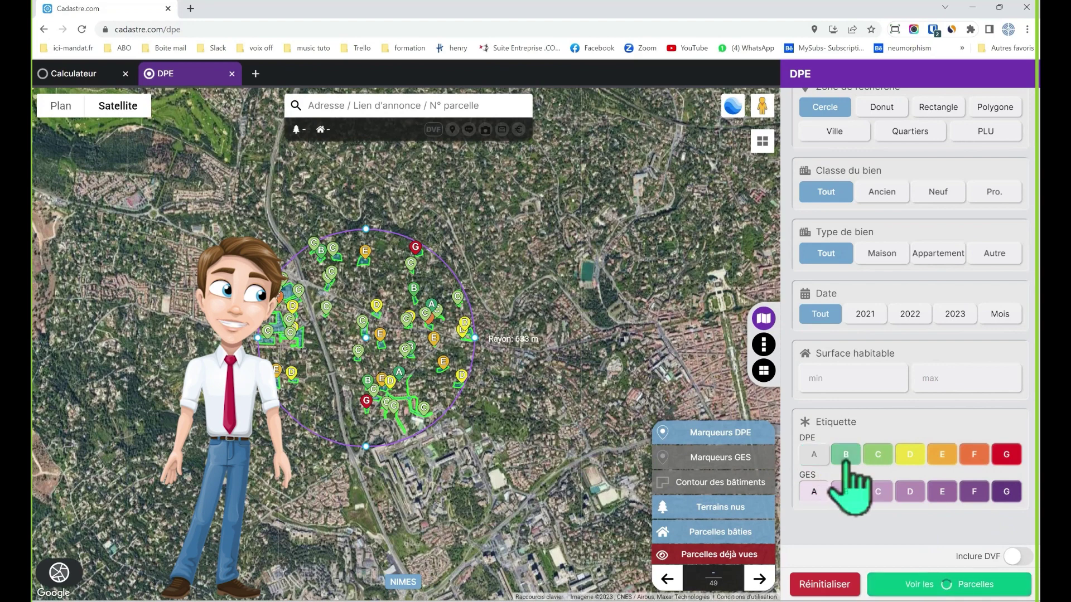
click(846, 455)
click(880, 455)
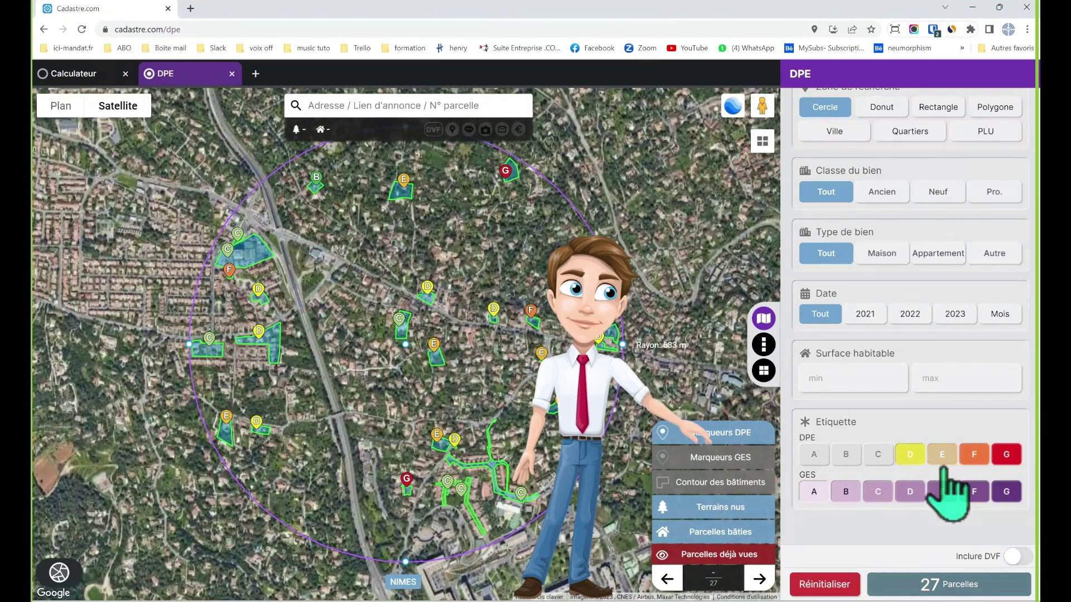
click(974, 454)
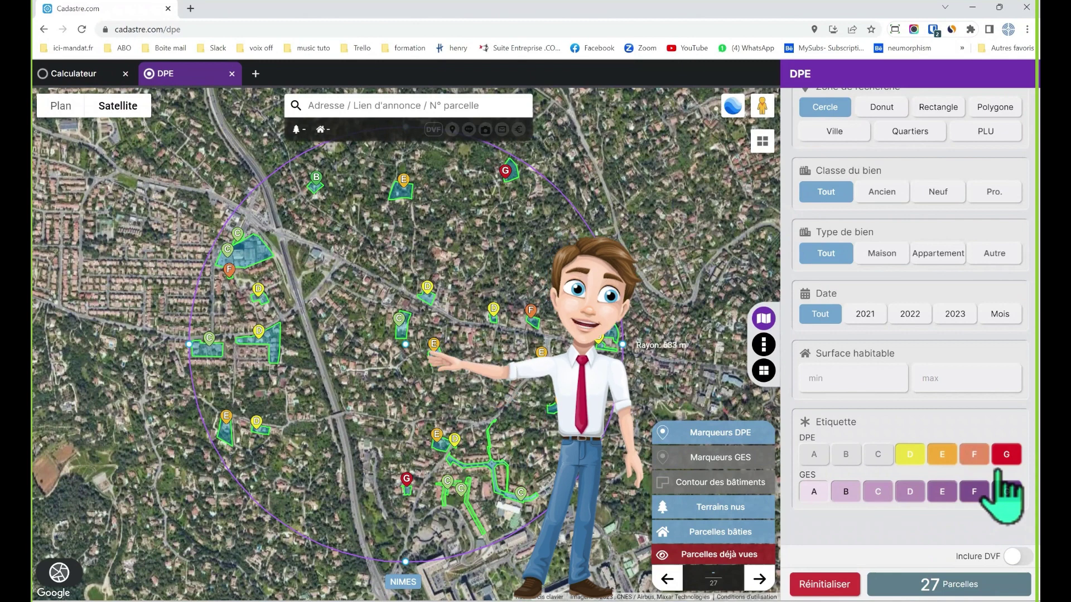
Include the DPE energy labels C, B and A in the search again.
click(878, 454)
click(846, 455)
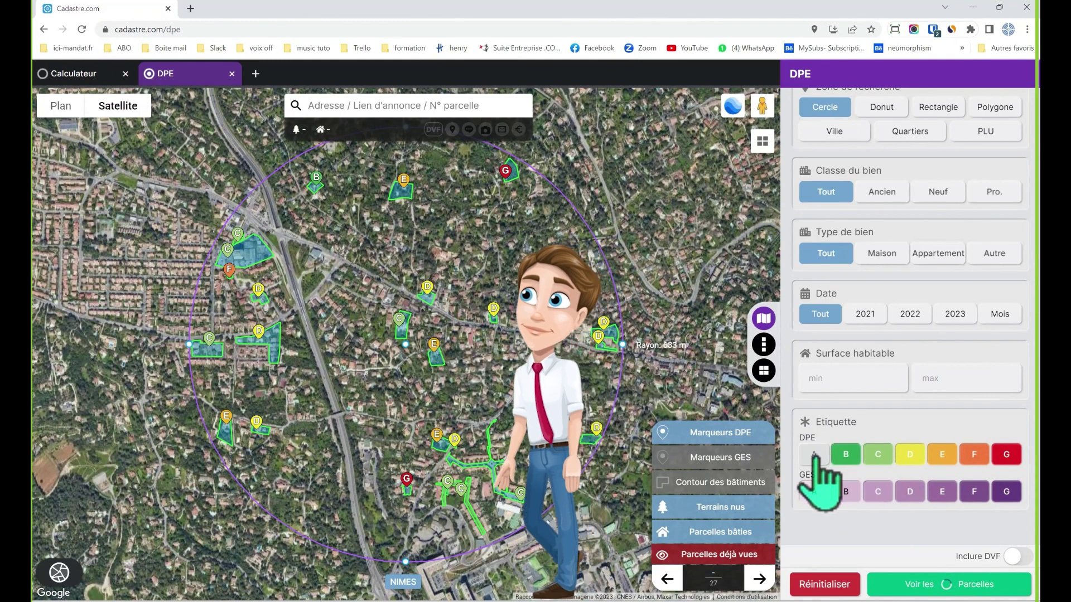
click(814, 454)
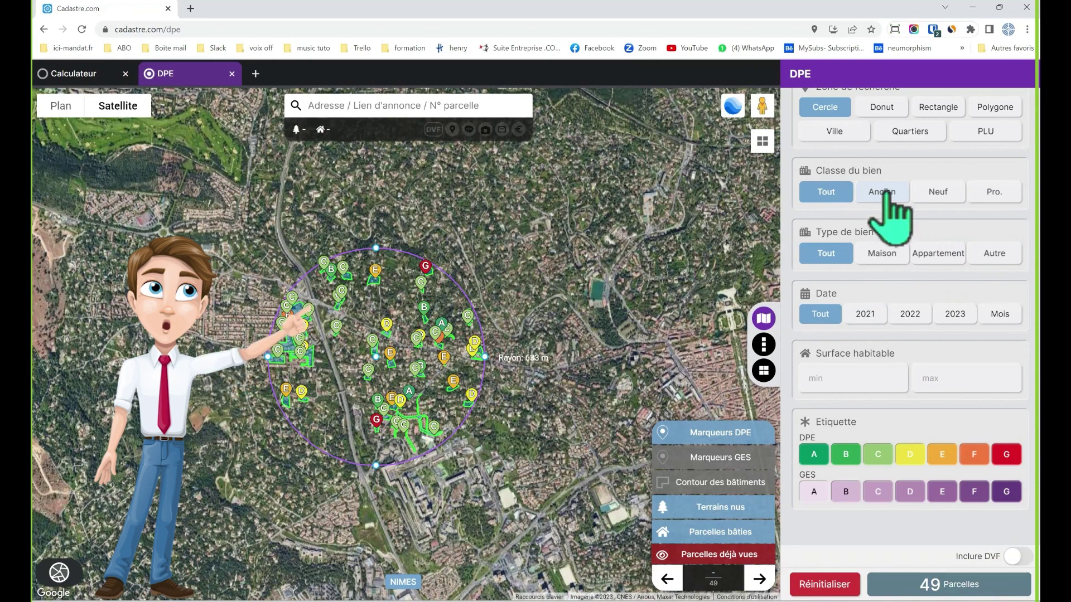
Define a rectangular search zone of about 1781 m x 1539 m and switch the zone to the whole city of Nîmes.
scroll(885, 193, up, 1)
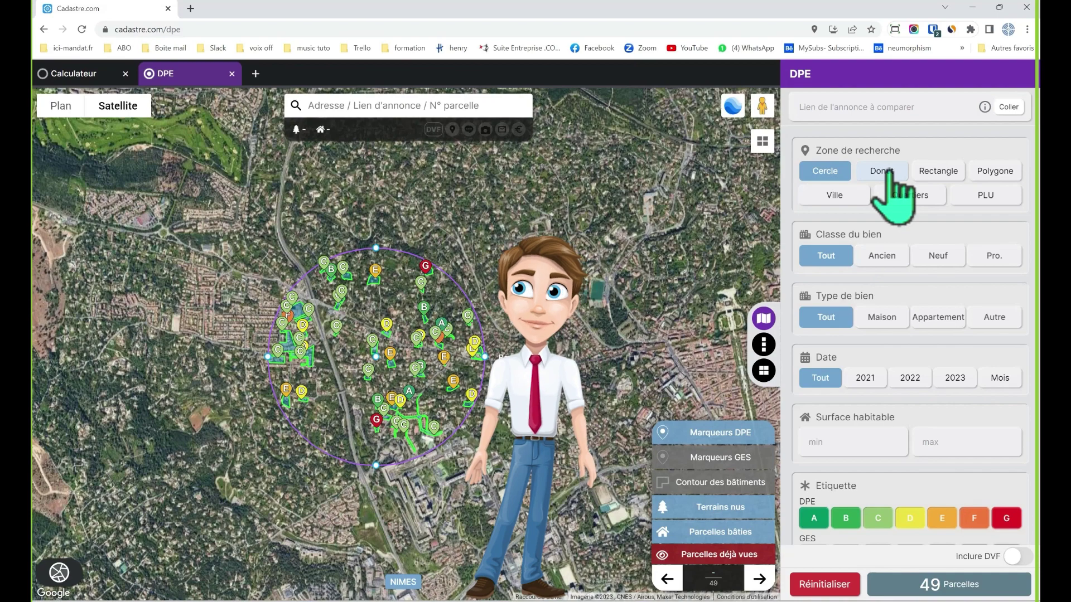
click(941, 178)
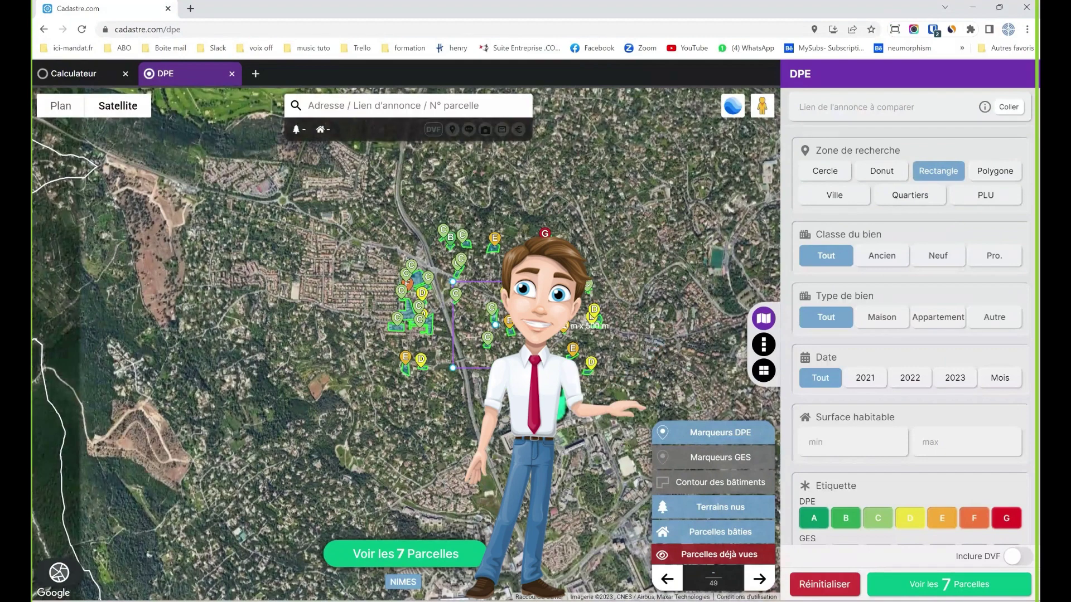
click(759, 579)
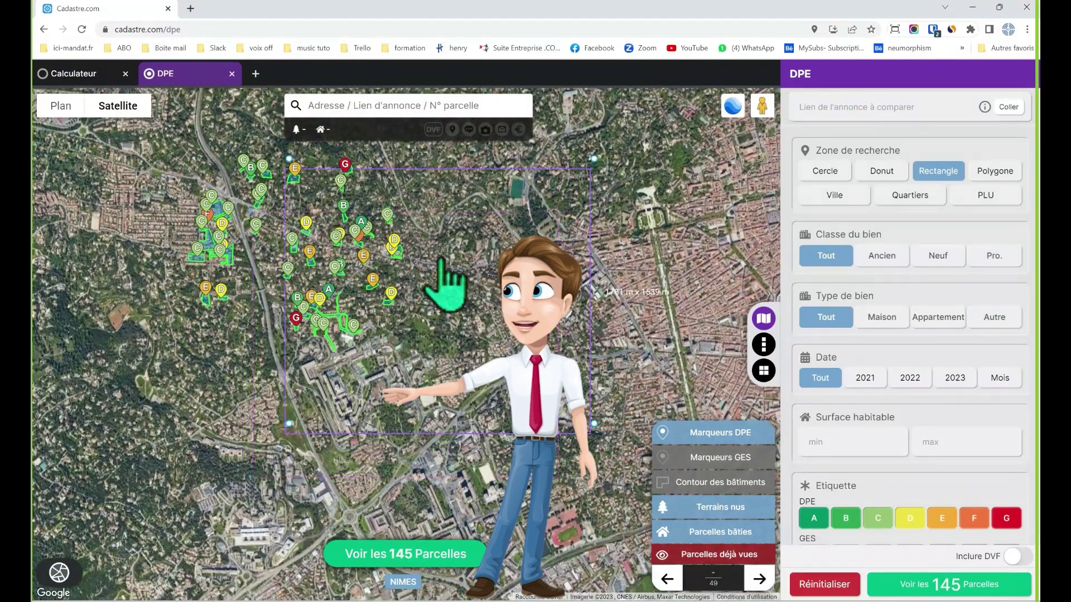
drag(394, 354, 505, 463)
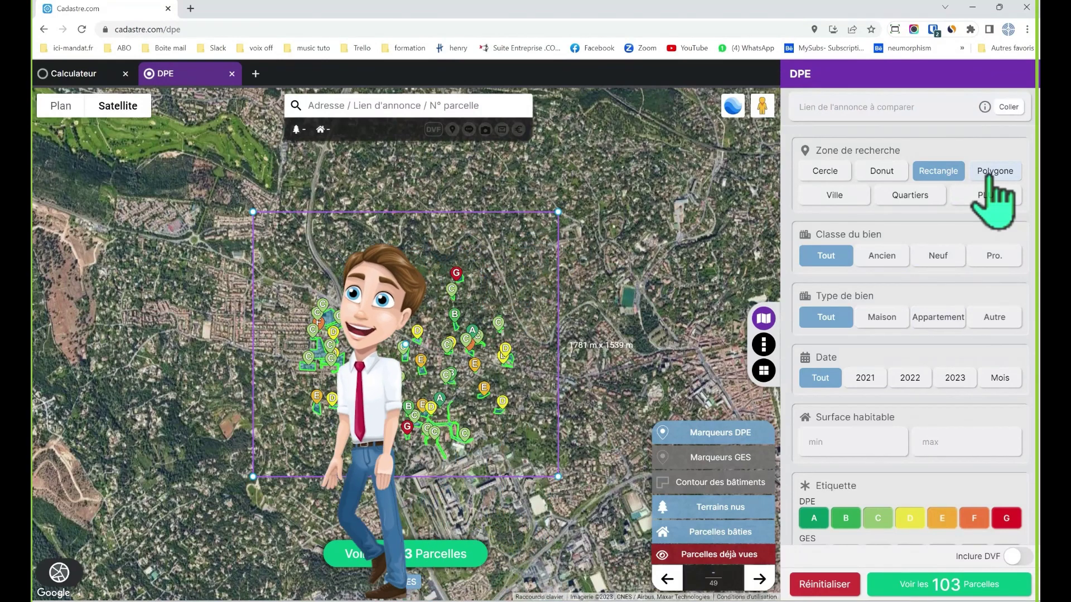
click(849, 202)
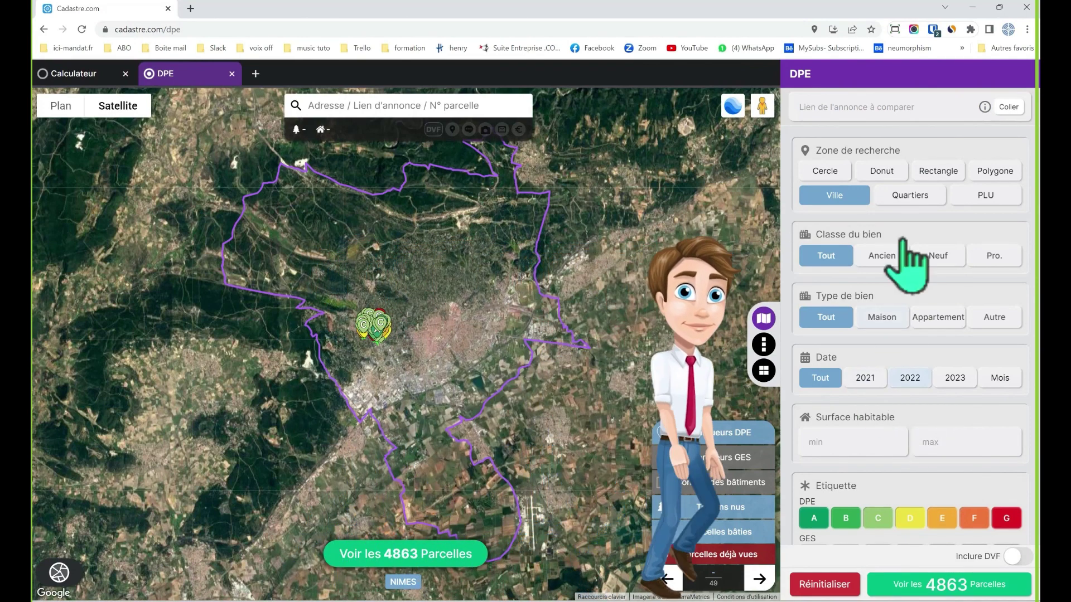
Display the parcels of the La Cigale district and those of the VUB urban planning zone.
click(912, 196)
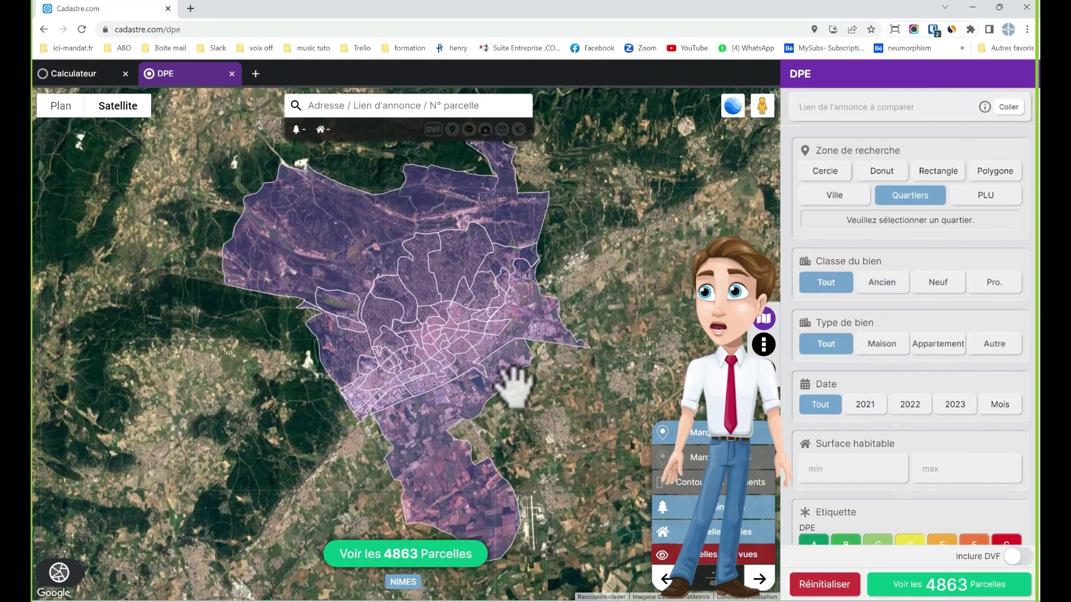
click(400, 304)
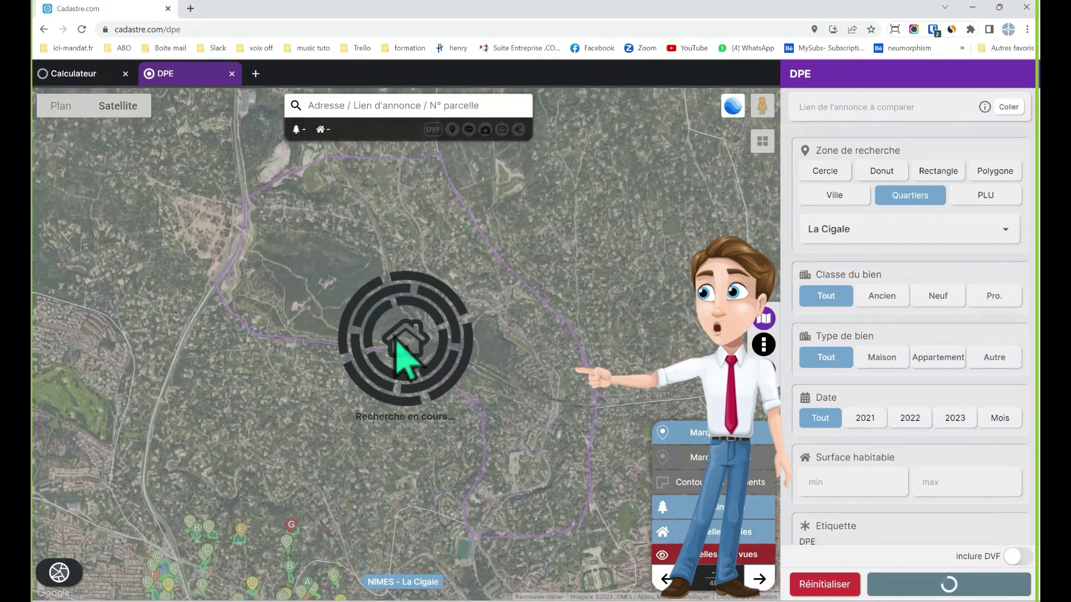
scroll(382, 240, down, 4)
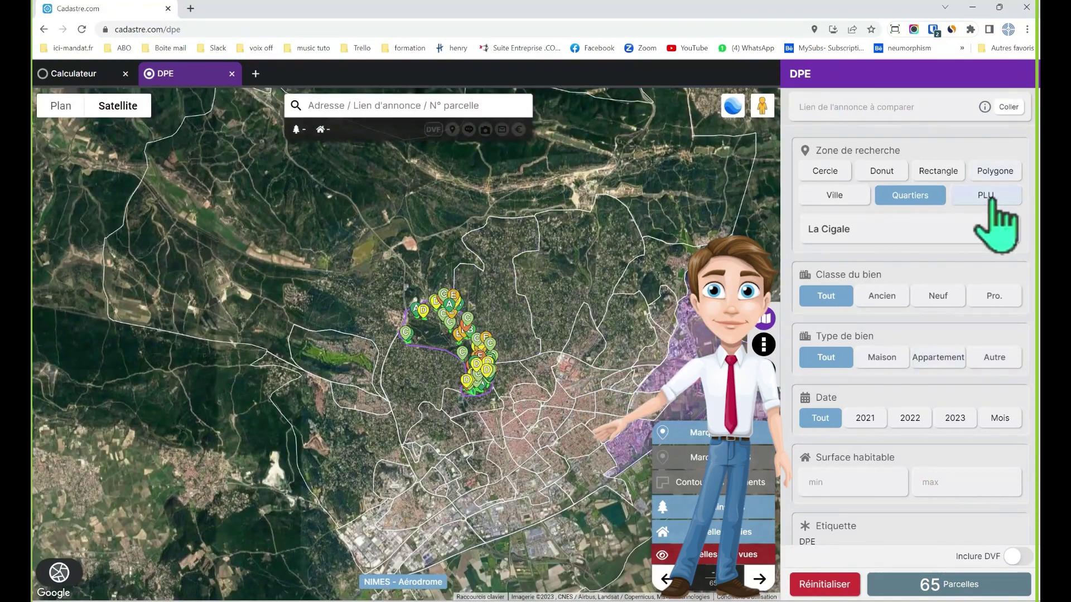
click(986, 196)
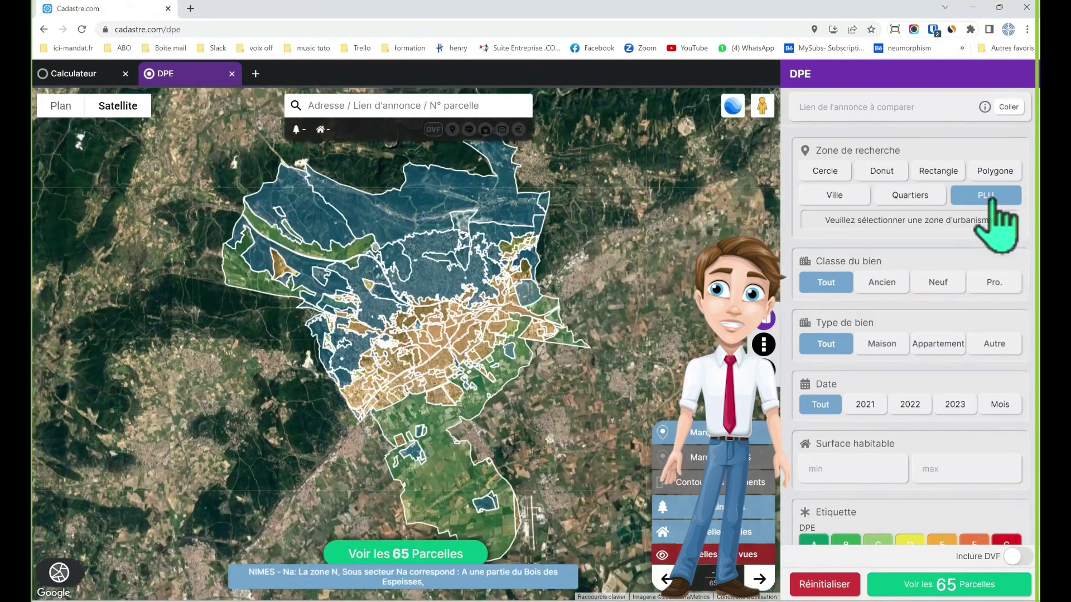
click(444, 359)
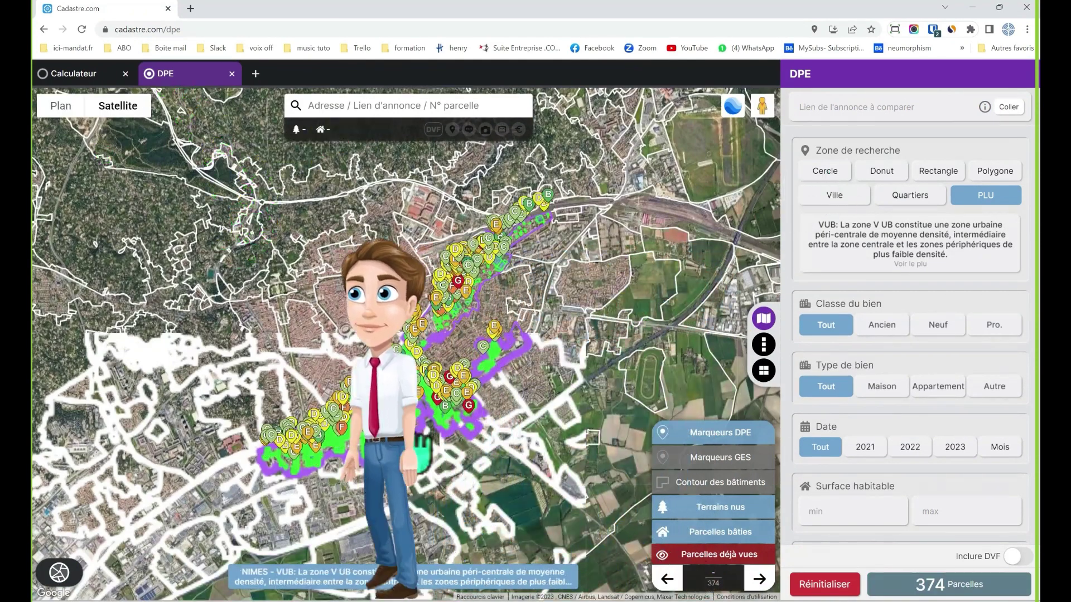
Set the search zone back to a circle with a radius of about 1382 m and display its parcels.
click(827, 170)
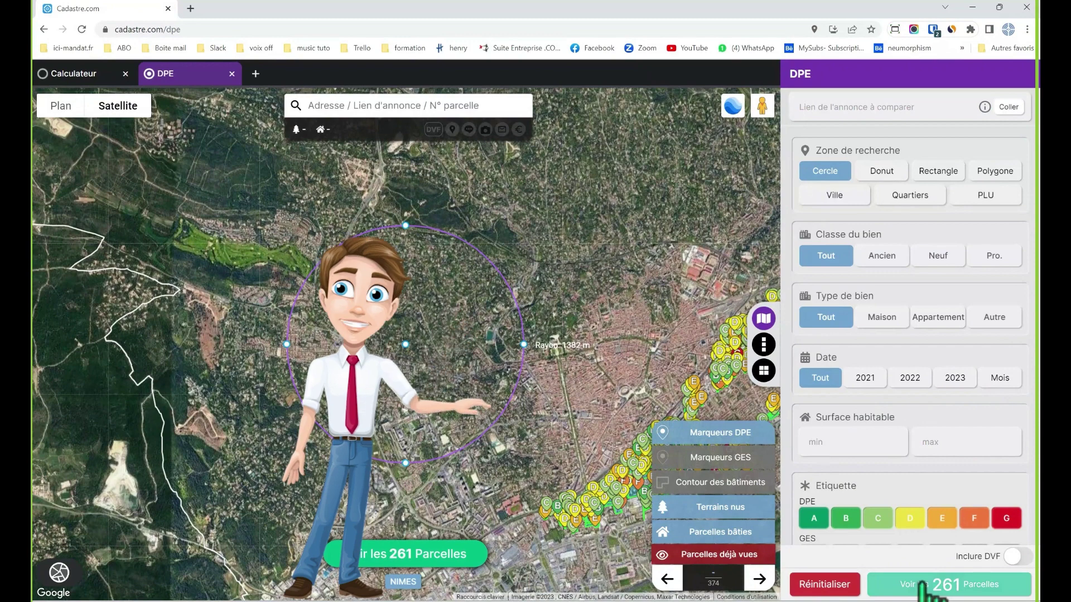
click(923, 584)
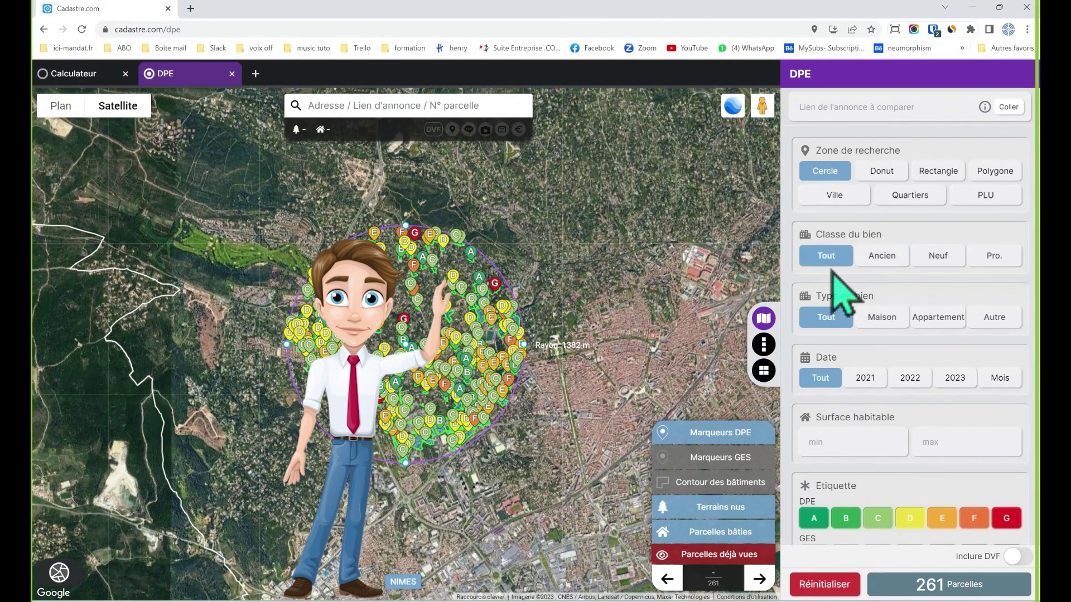
Filter for existing (Ancien) houses (Maison) with a DPE from the last 1 month and display the matching parcels.
click(887, 258)
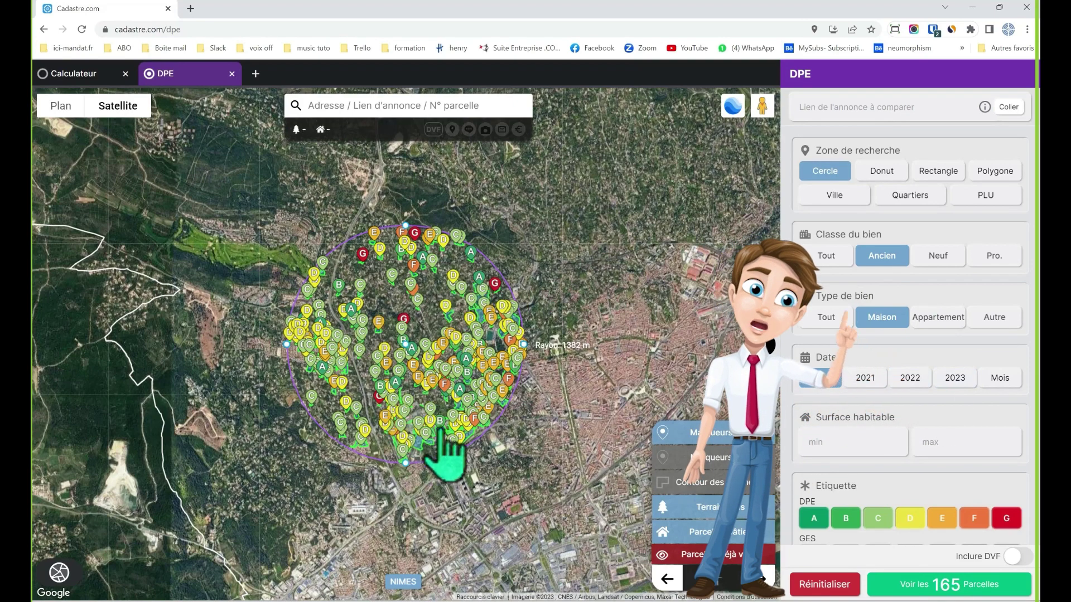
click(1002, 384)
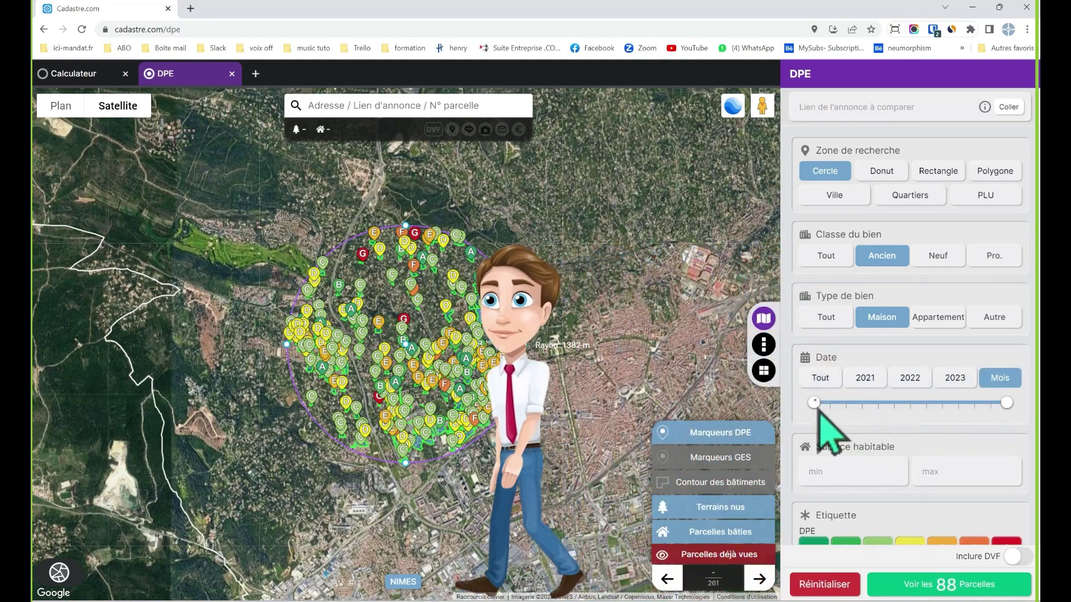
drag(852, 410, 988, 414)
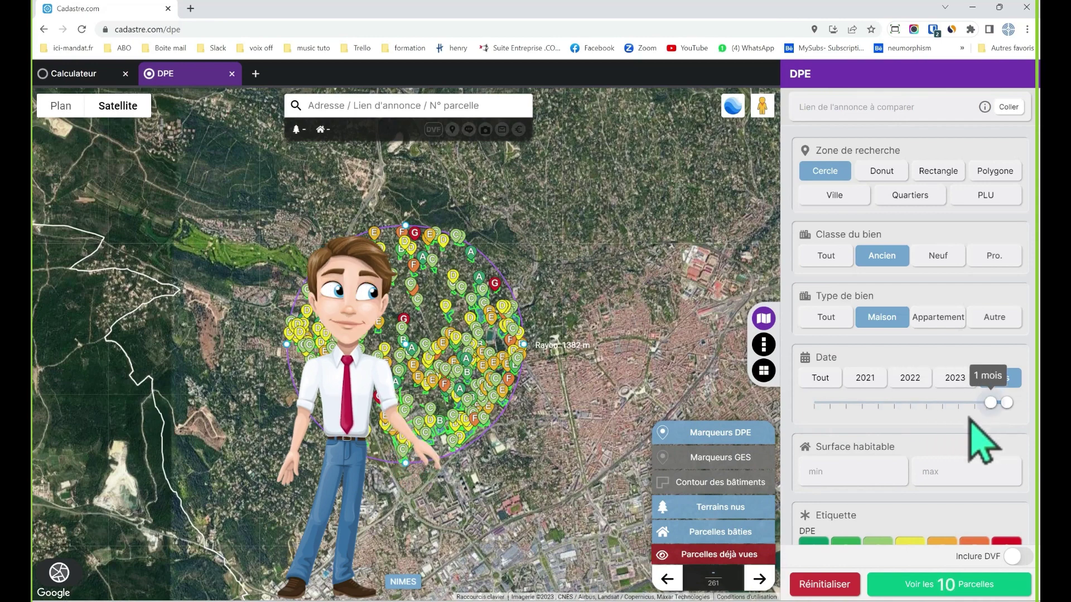
click(937, 594)
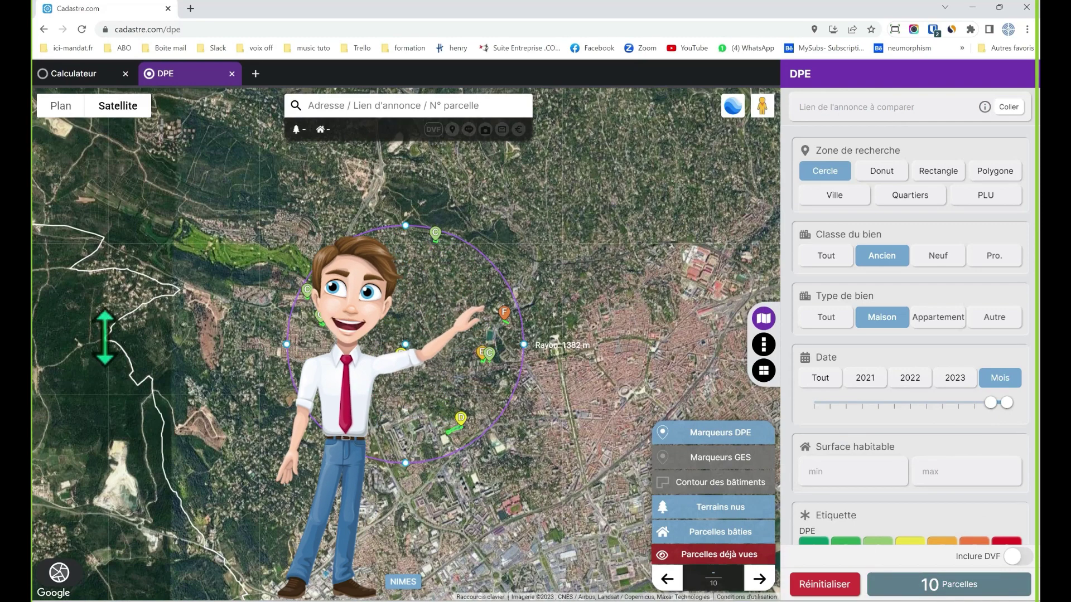
Switch to the top-down view of the parcel in the southwest of the search circle and select that parcel.
scroll(407, 442, up, 3)
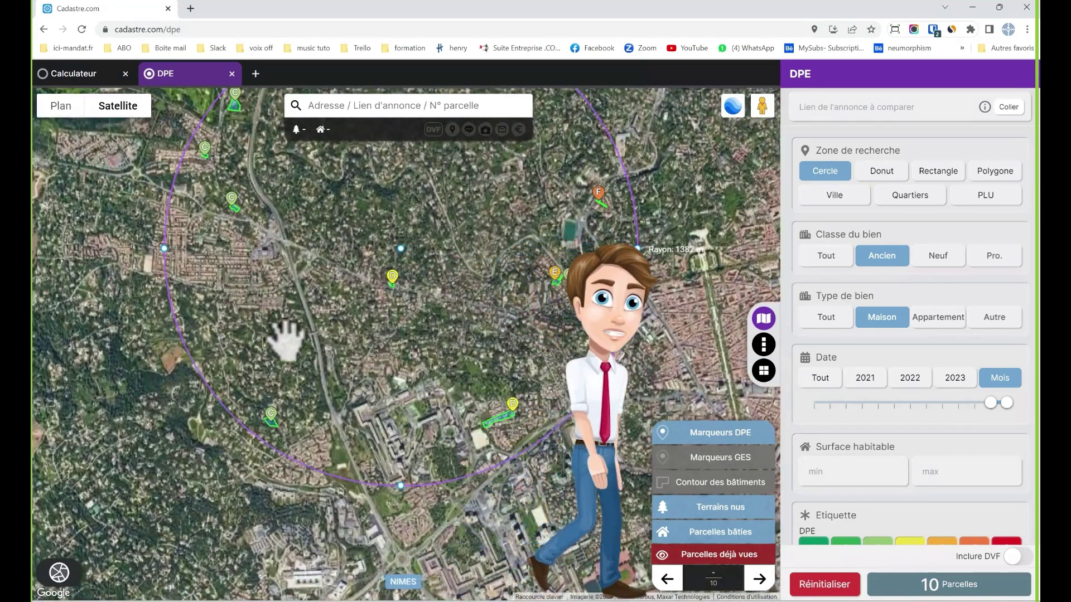
scroll(227, 223, up, 4)
scroll(245, 249, up, 3)
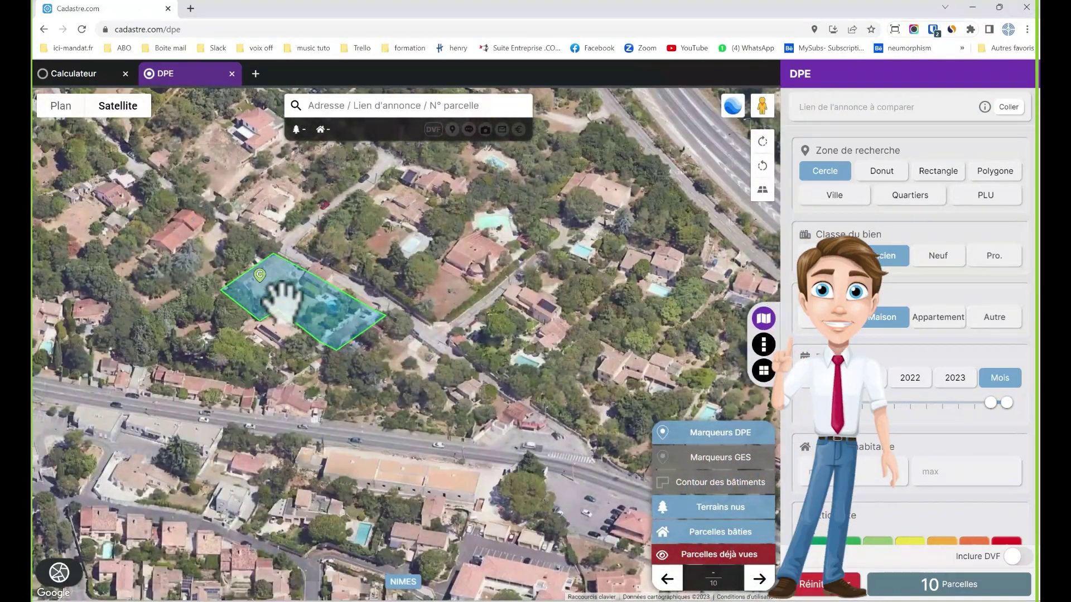
click(309, 316)
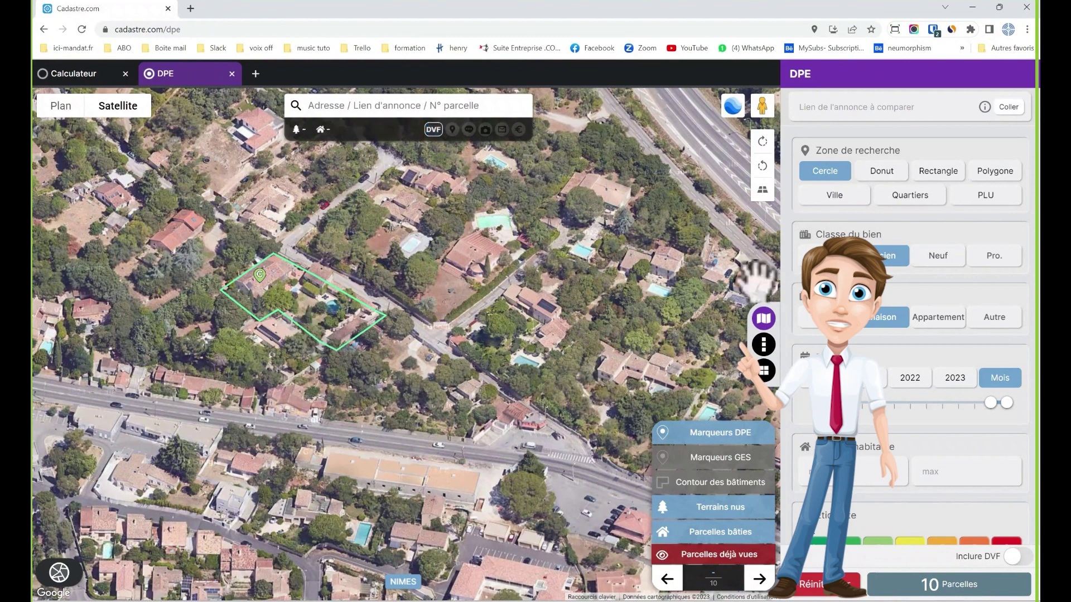
click(763, 189)
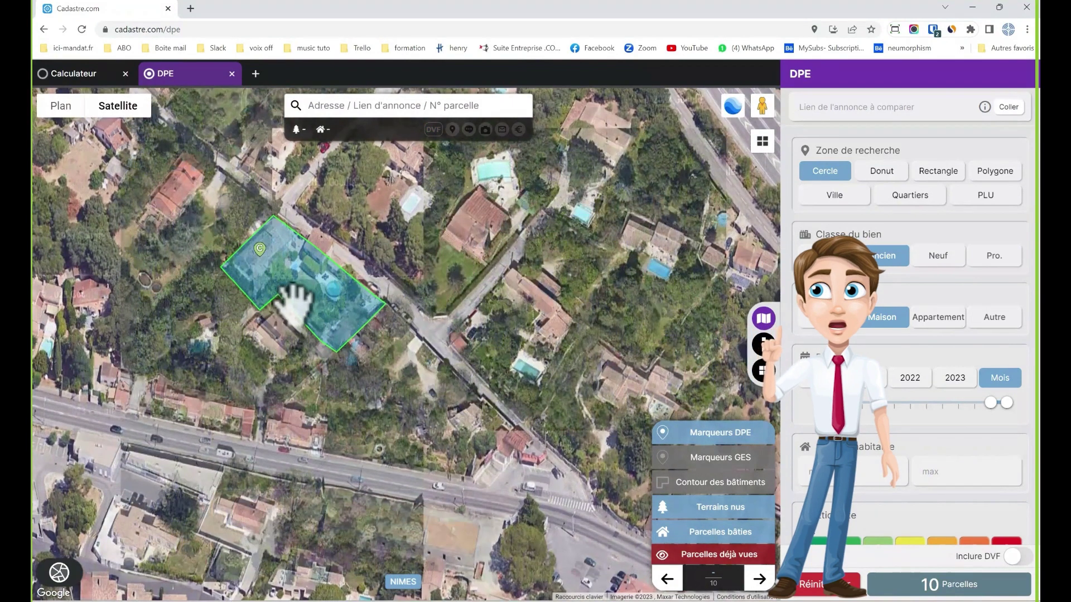
click(299, 293)
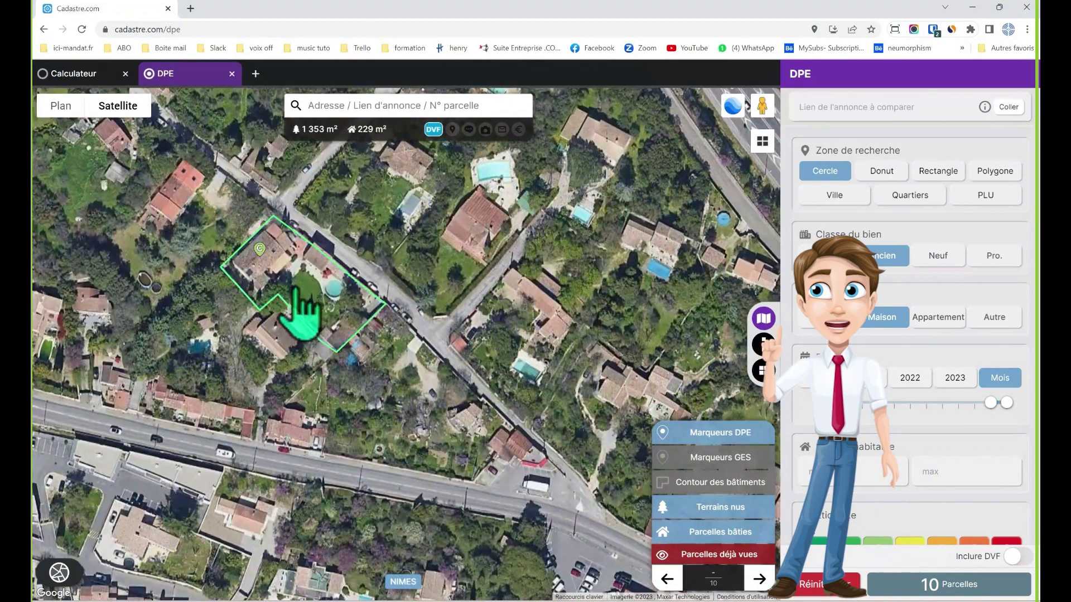
Open the information sheet of the selected parcel with the pool and look up its address.
drag(296, 299, 451, 351)
click(443, 376)
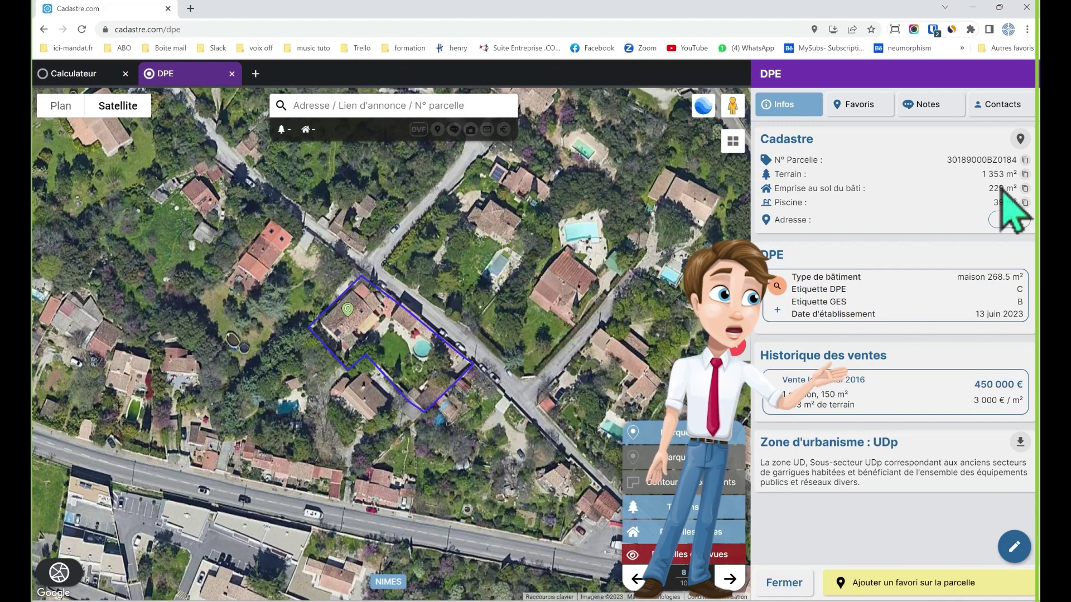
click(1010, 220)
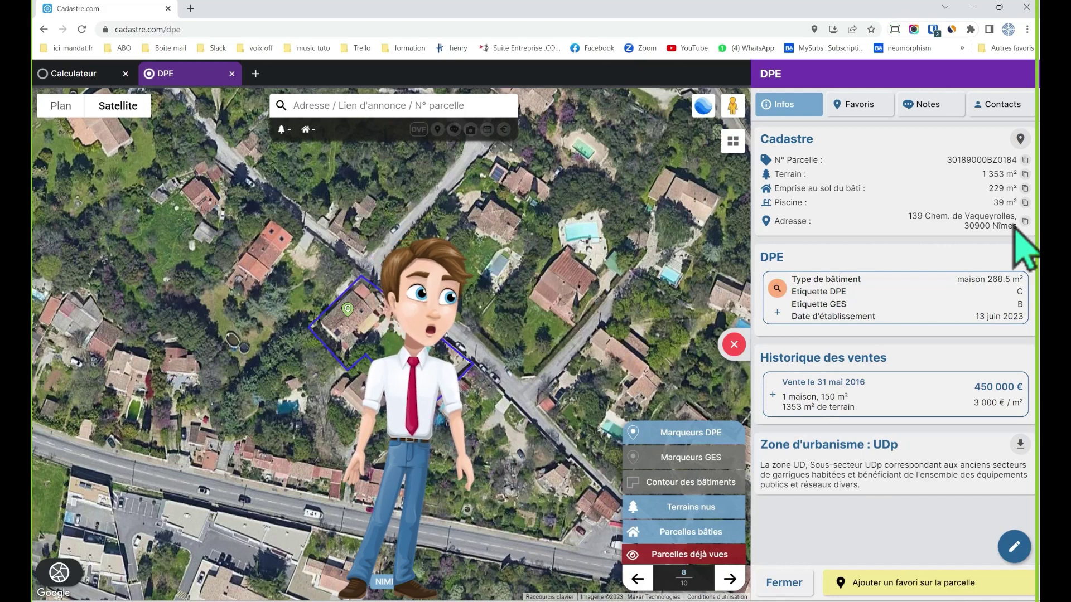
Expand the parcel's DPE record, read through its energy, cost and insulation details, and collapse it again.
click(947, 303)
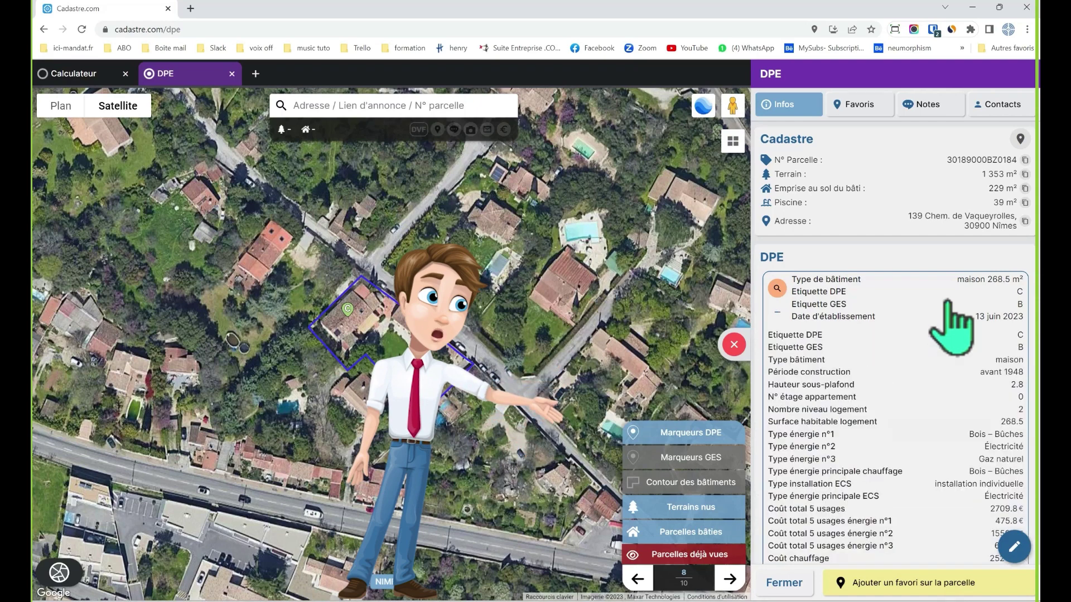
scroll(949, 304, down, 5)
scroll(954, 312, up, 5)
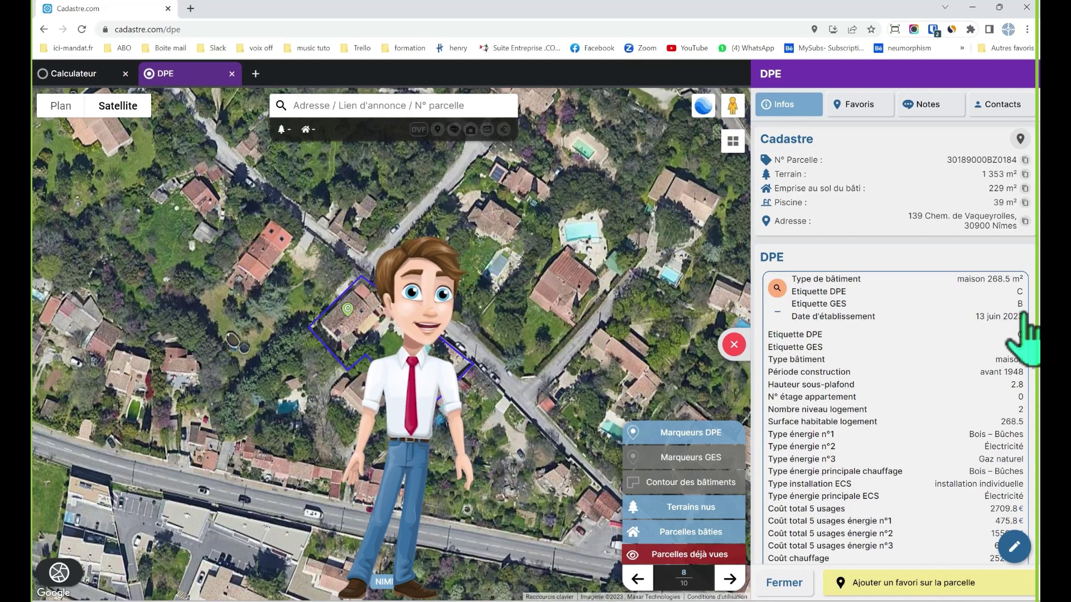
scroll(1013, 340, down, 5)
scroll(948, 324, up, 6)
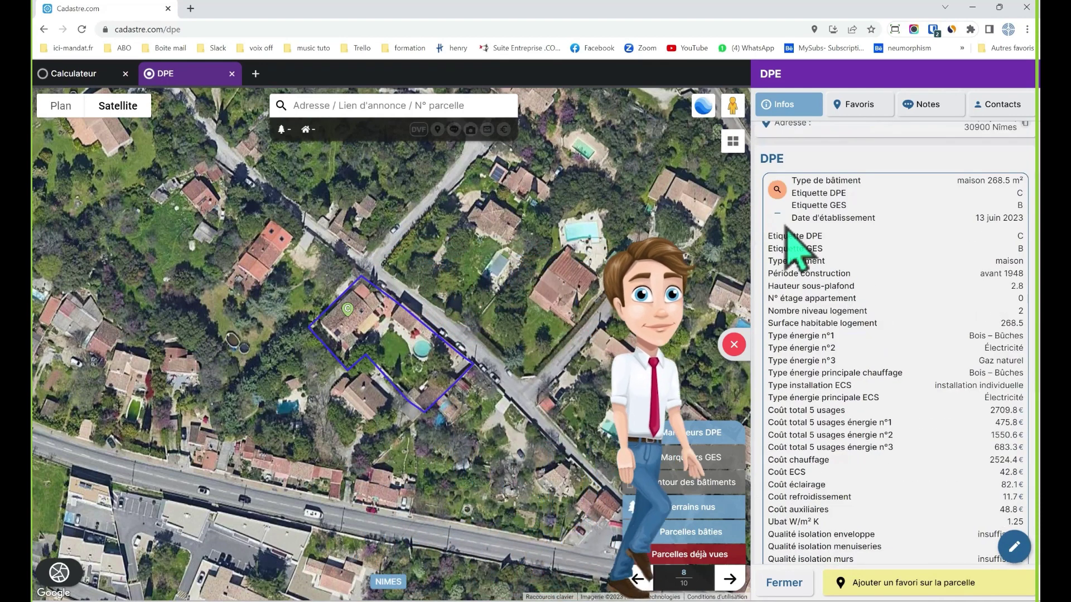
click(780, 234)
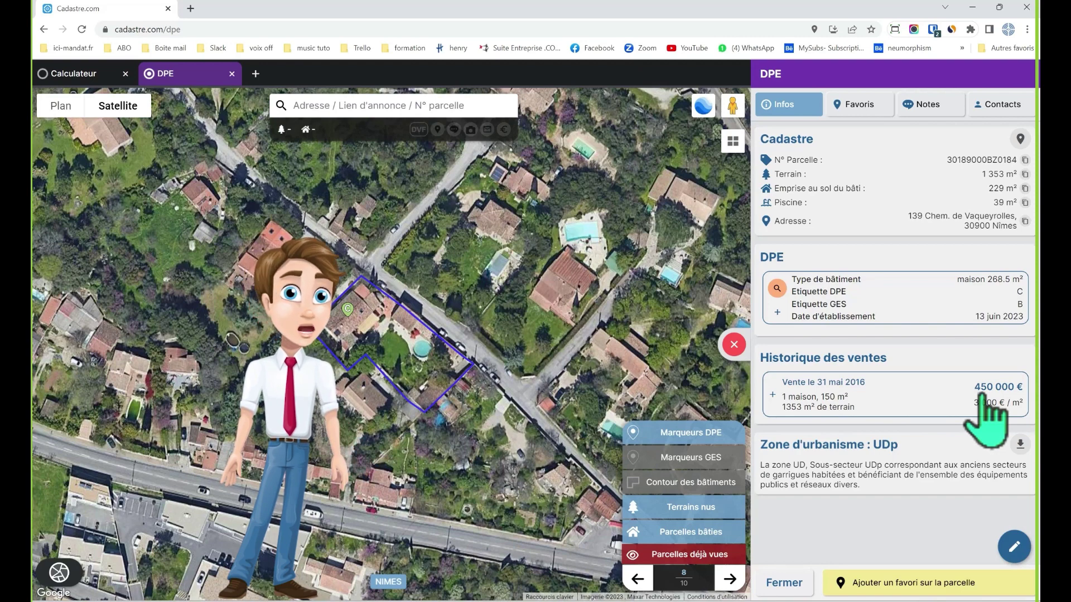
Check the details of the 31 mai 2016 sale, and open the UDp zone's regulation PDF before returning to the parcel.
click(878, 410)
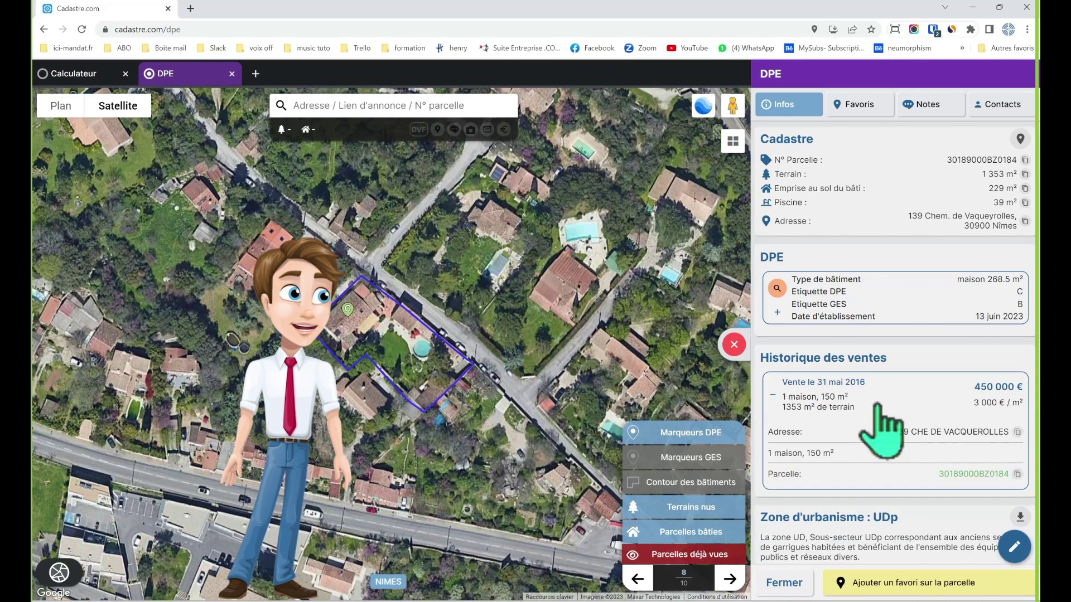
click(877, 407)
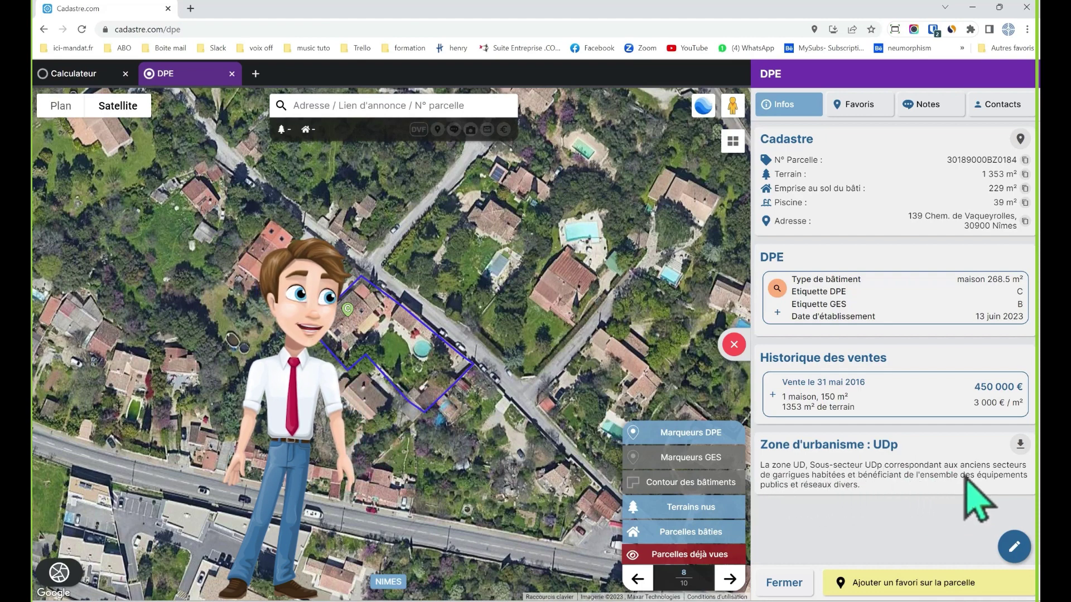
click(1020, 446)
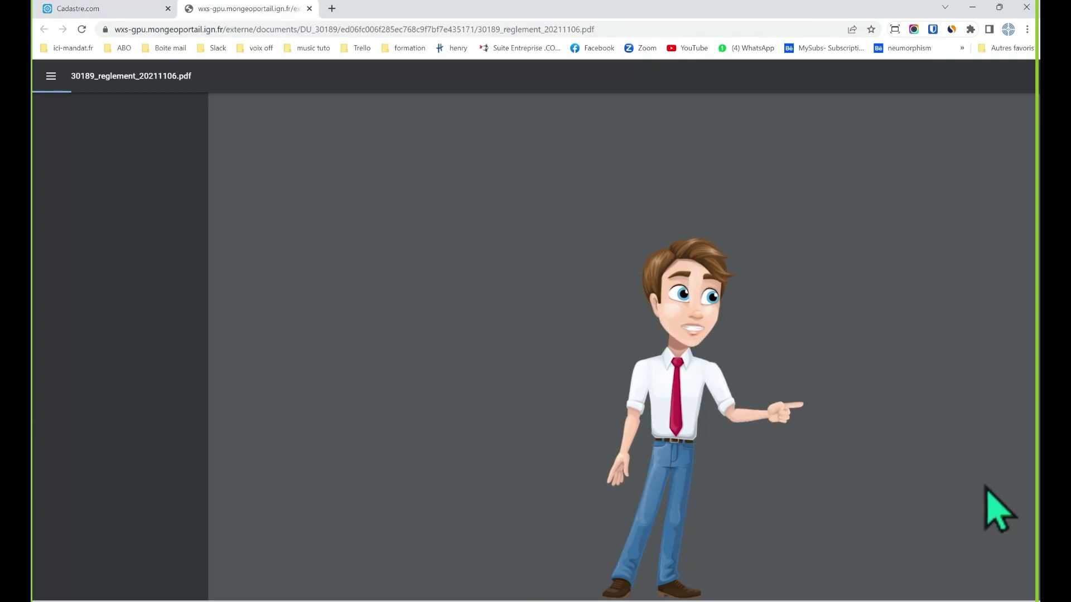
click(96, 17)
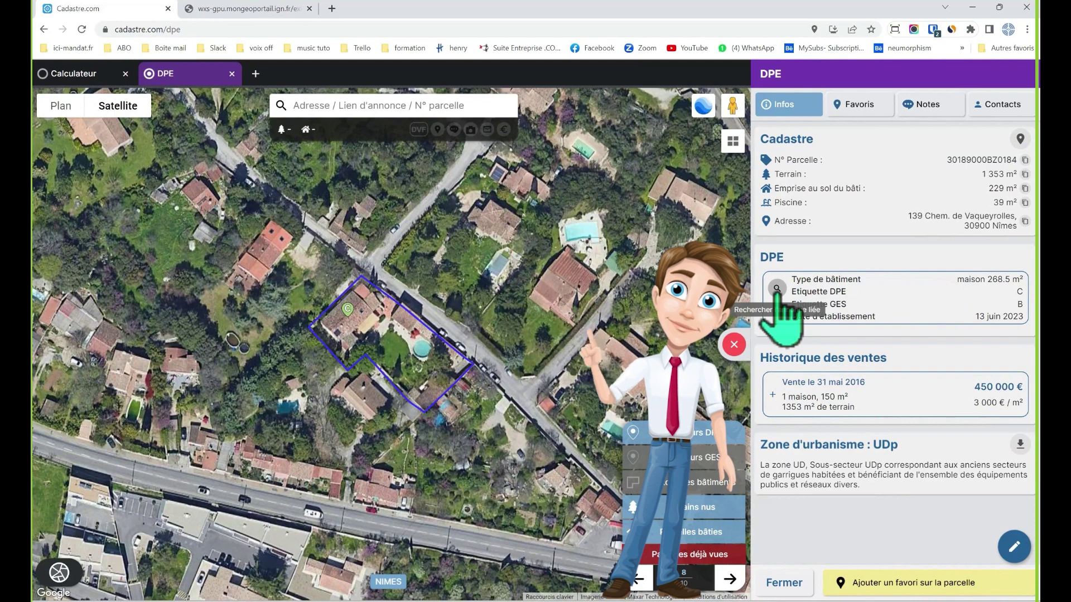
Search for listings linked to the parcel's DPE, and reopen the parcel's information sheet on the DPE map.
click(776, 289)
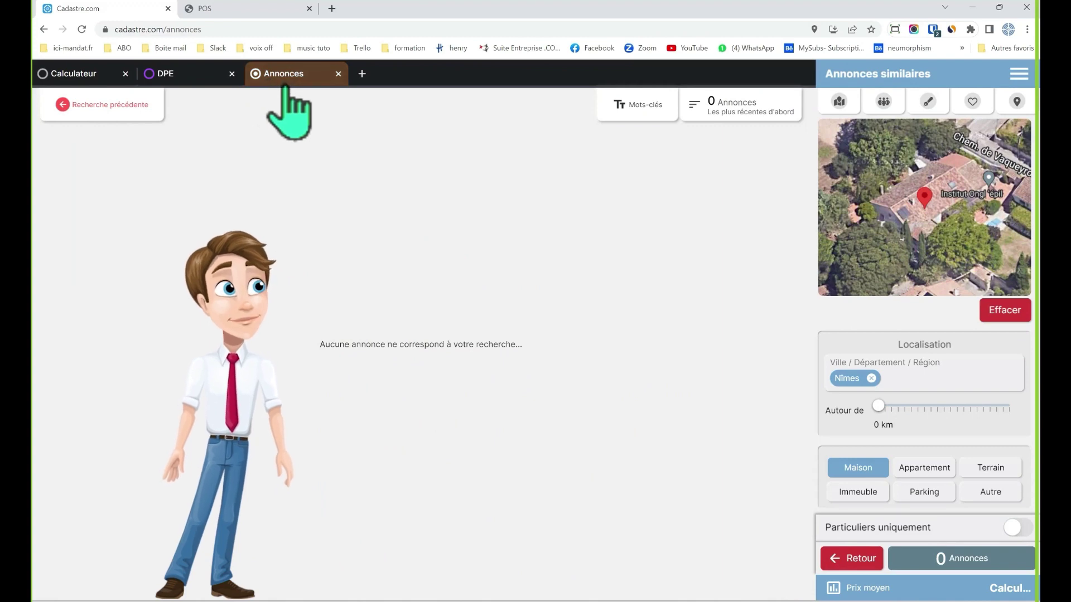
click(362, 73)
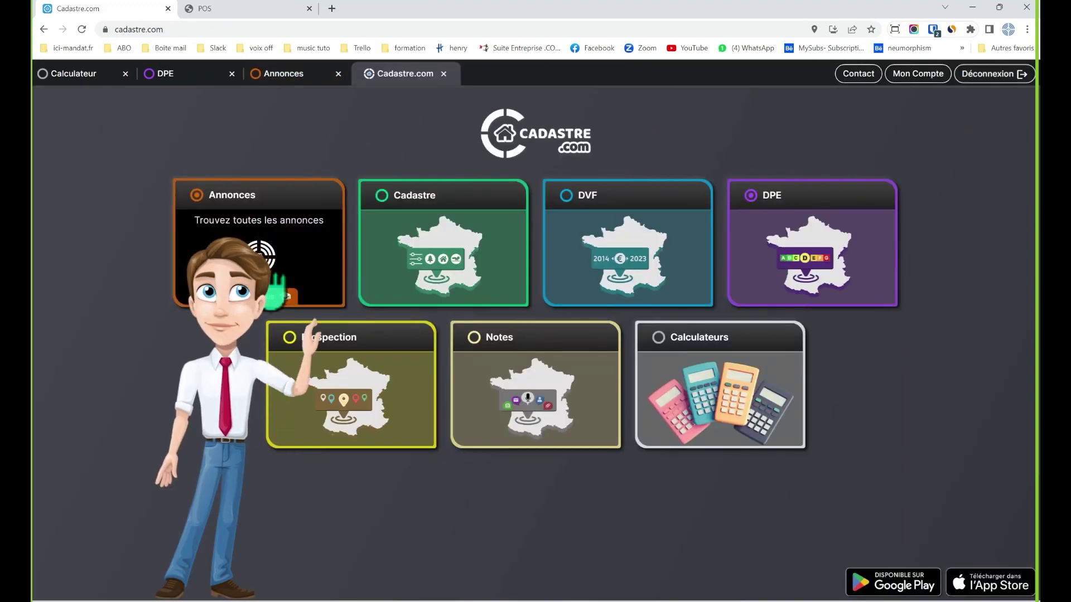
click(283, 74)
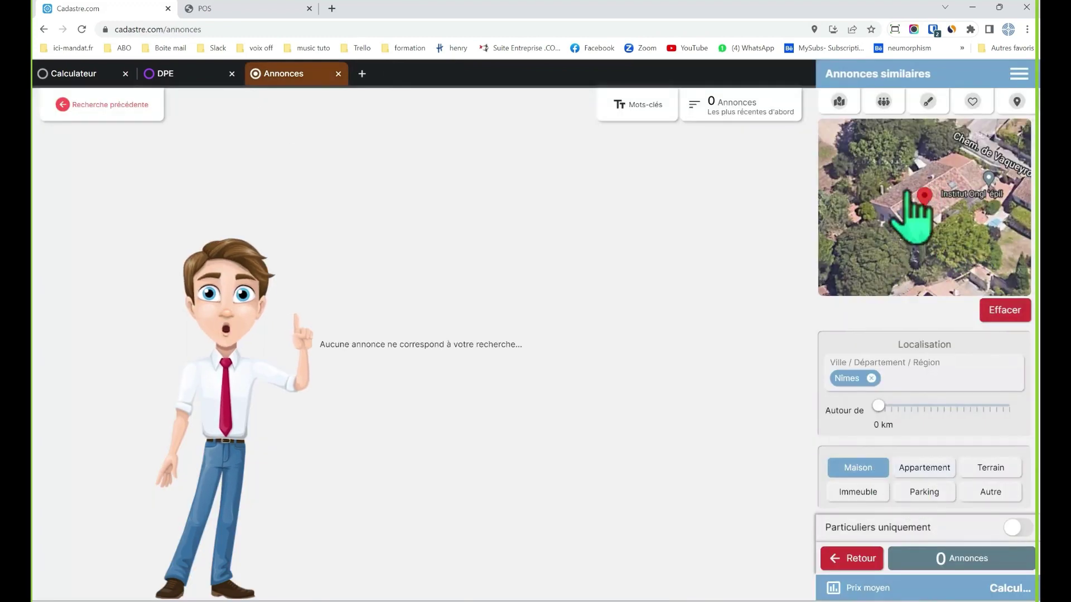
click(195, 81)
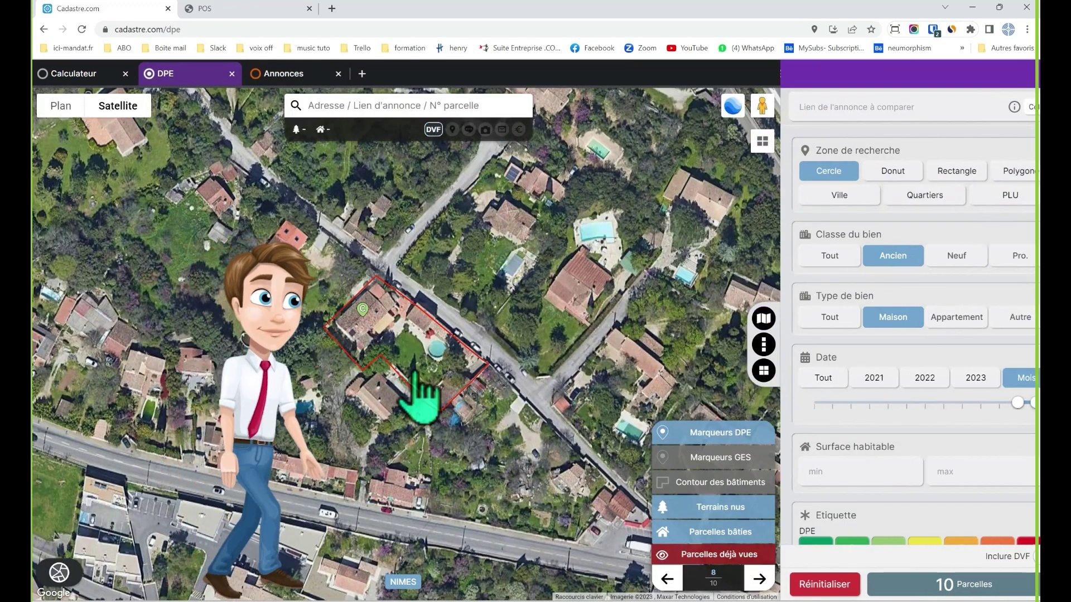
click(416, 375)
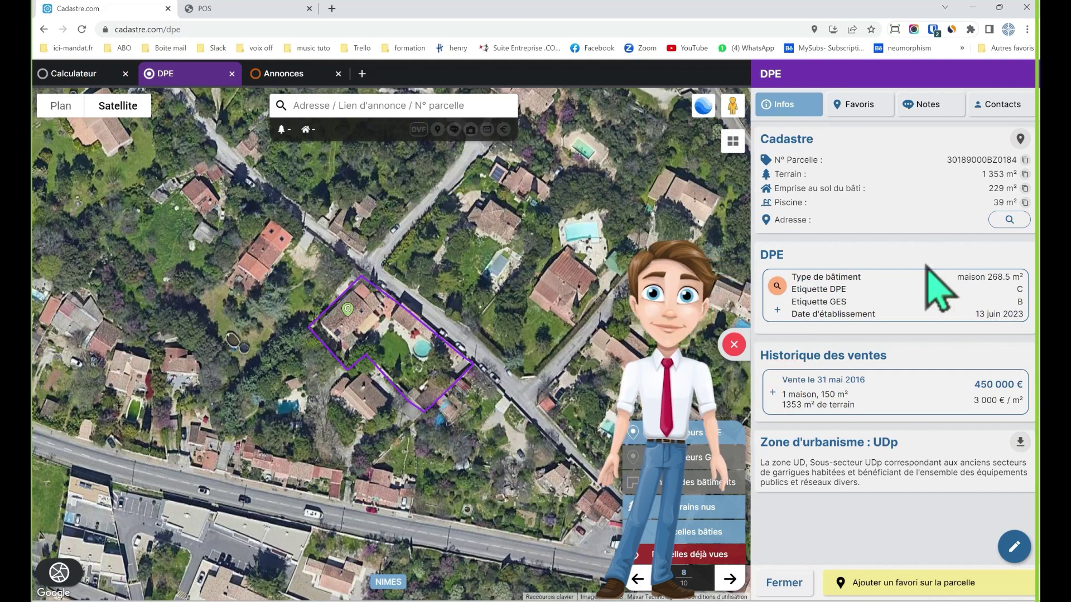
Repeat the linked-listing search from the parcel's DPE and examine its prefilled living area, DPE and GES criteria.
click(777, 286)
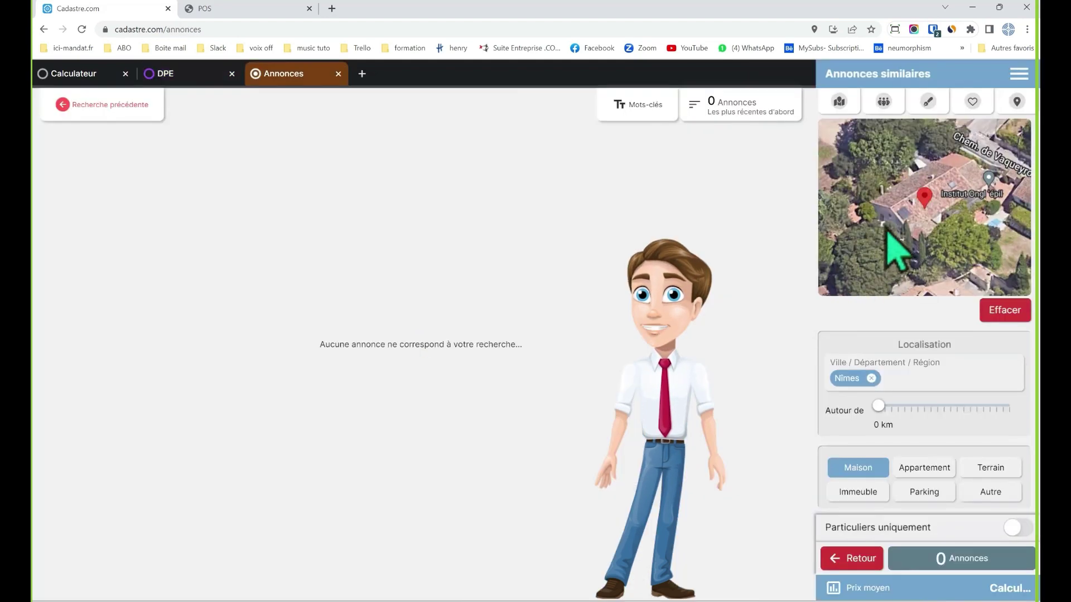
scroll(918, 379, down, 3)
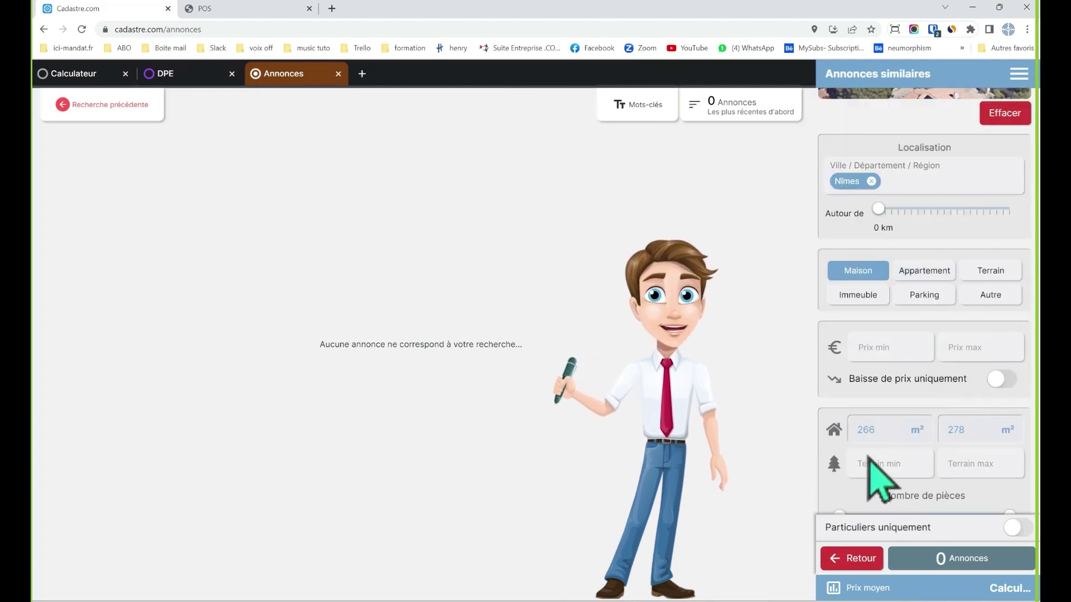
scroll(872, 435, down, 3)
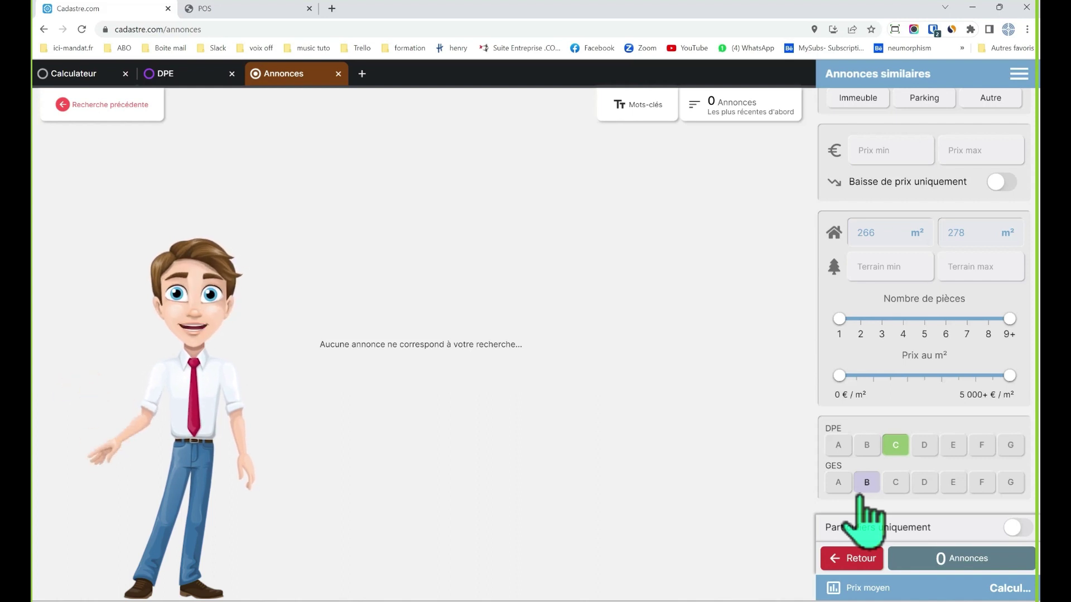
Widen the listing search to a living area of 250 to 300 m² and display the matching listings.
double_click(885, 233)
text(250)
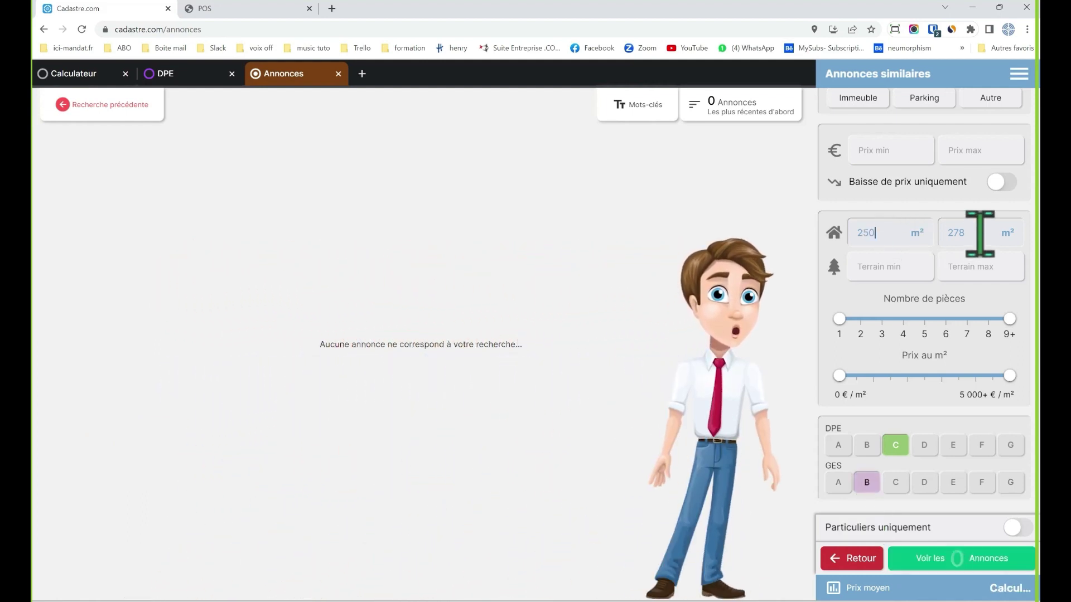
click(977, 233)
key(BackSpace)
key(BackSpace)
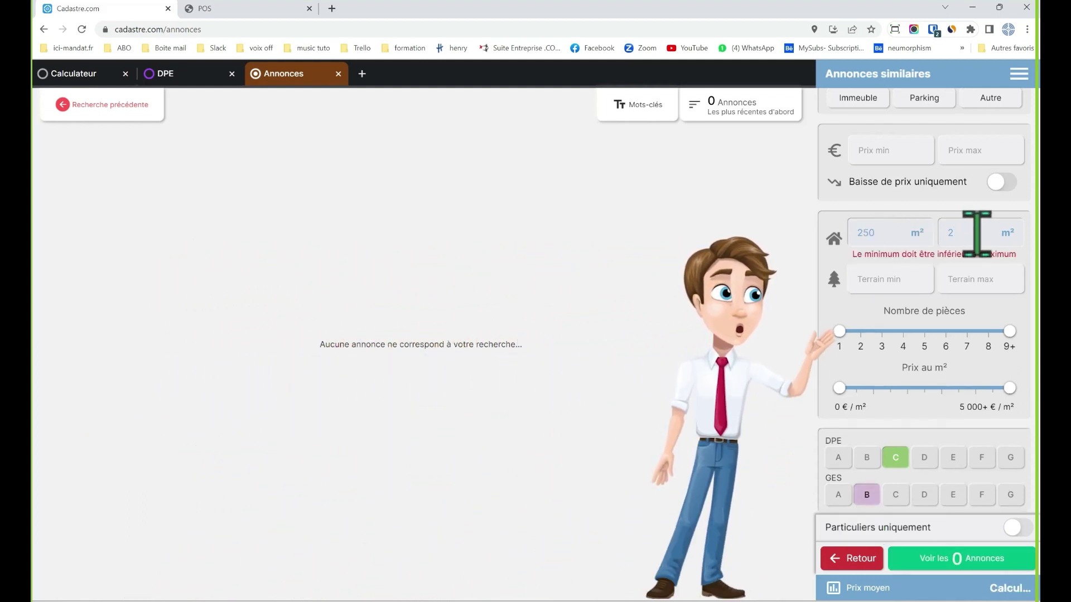
key(BackSpace)
text(300)
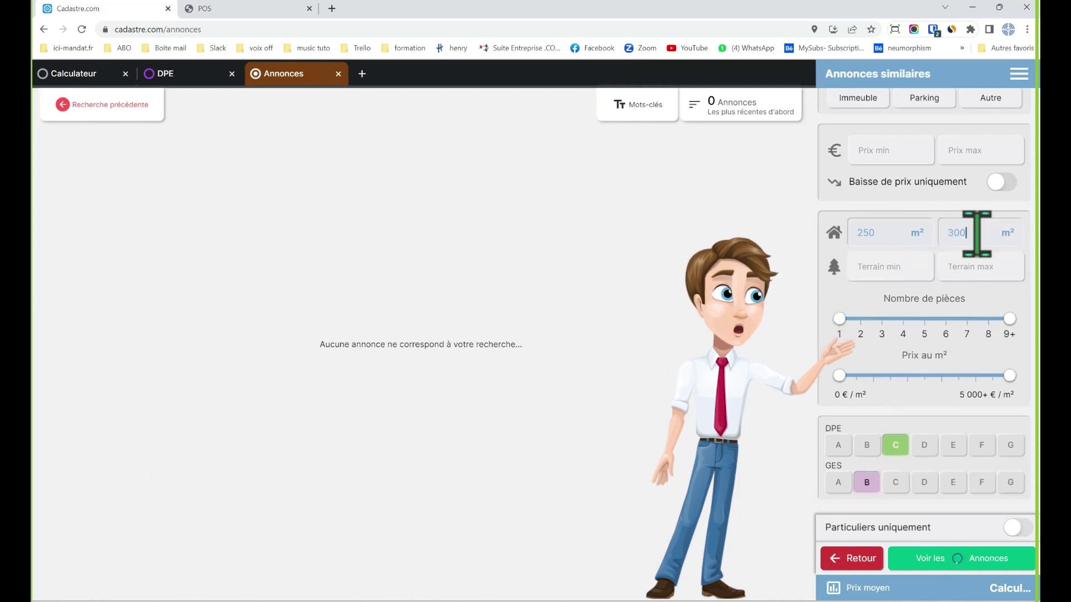
click(963, 557)
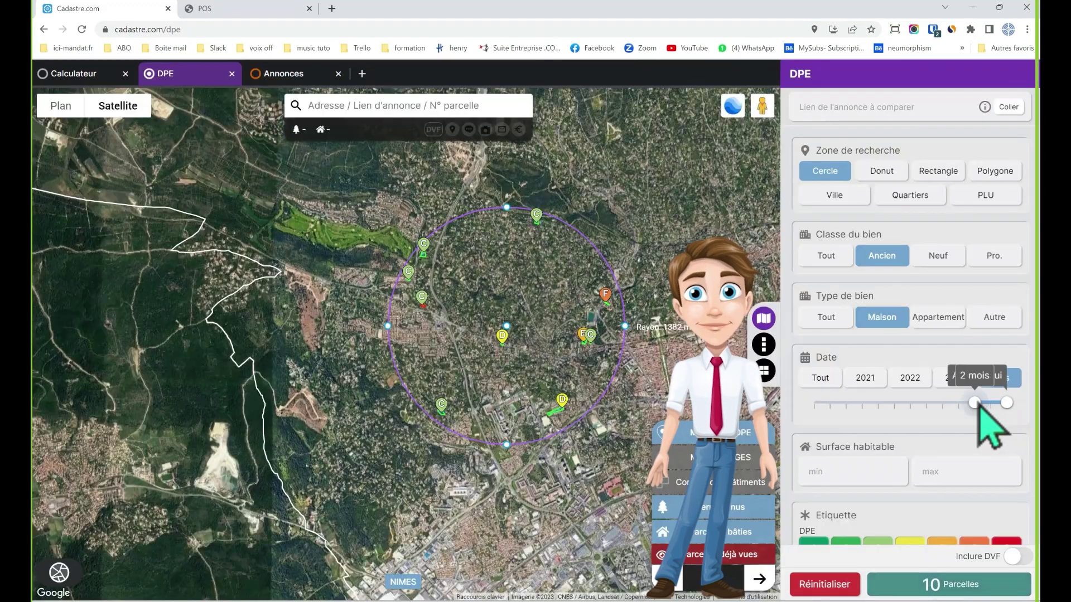
Display the parcels with a DPE from the last 2 months and open the sheet of the parcel just east of the circle's centre.
drag(979, 402, 975, 403)
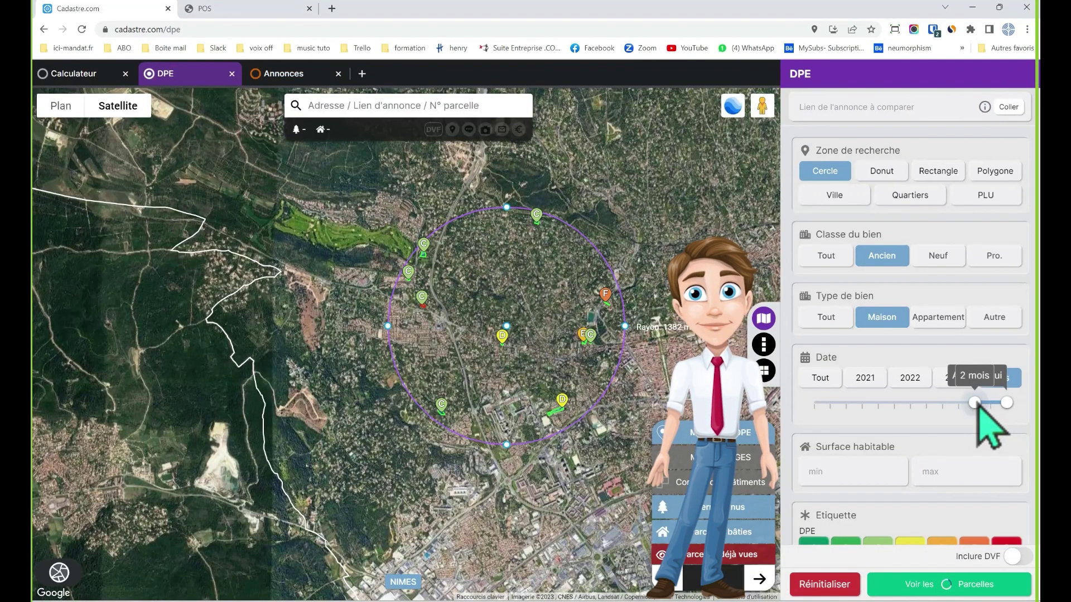
click(933, 591)
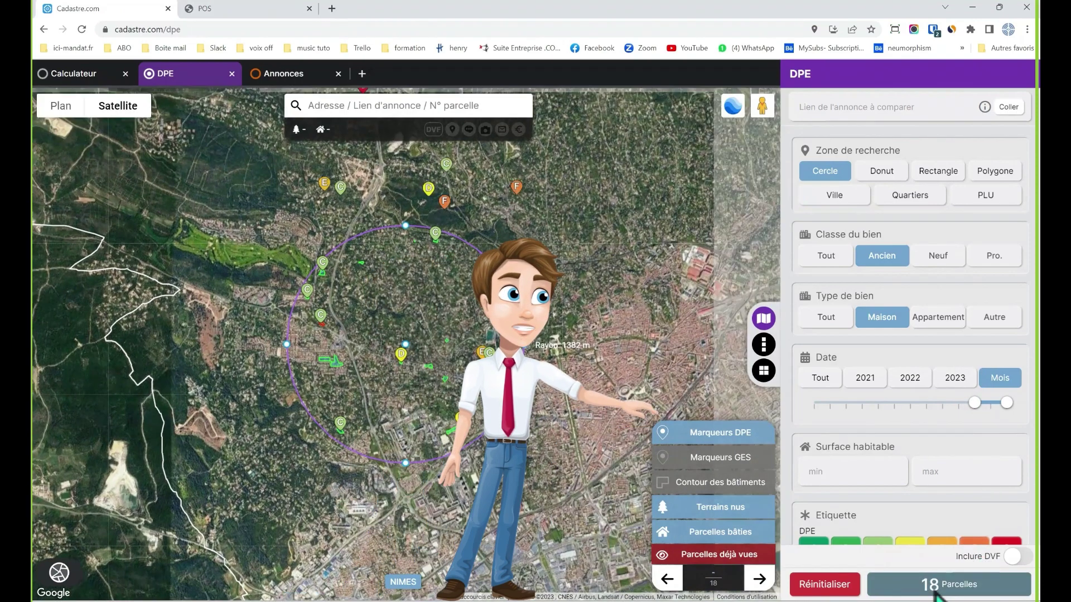
click(429, 358)
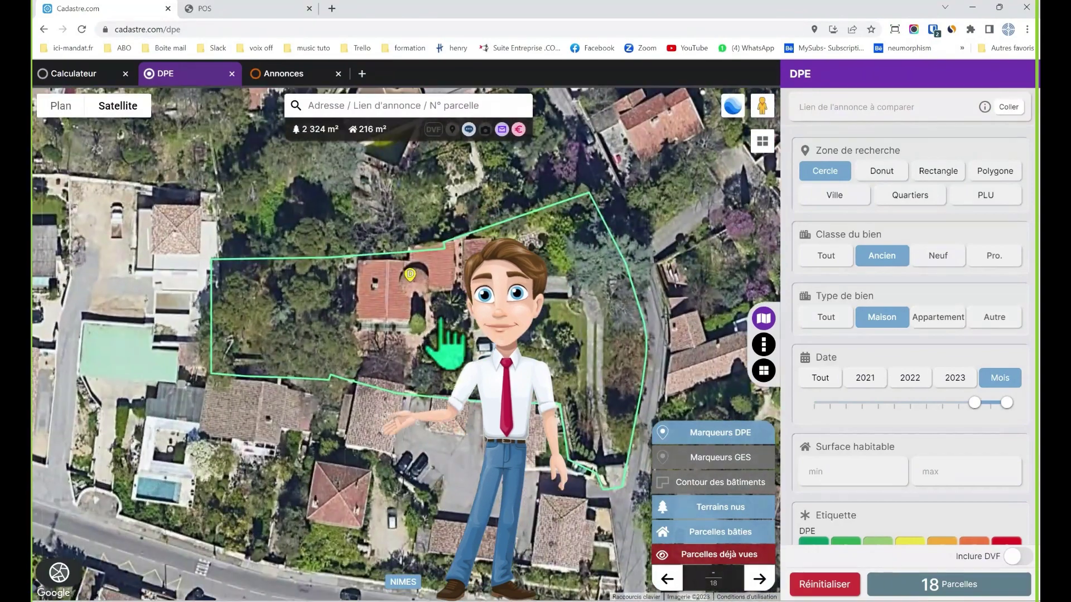
click(445, 322)
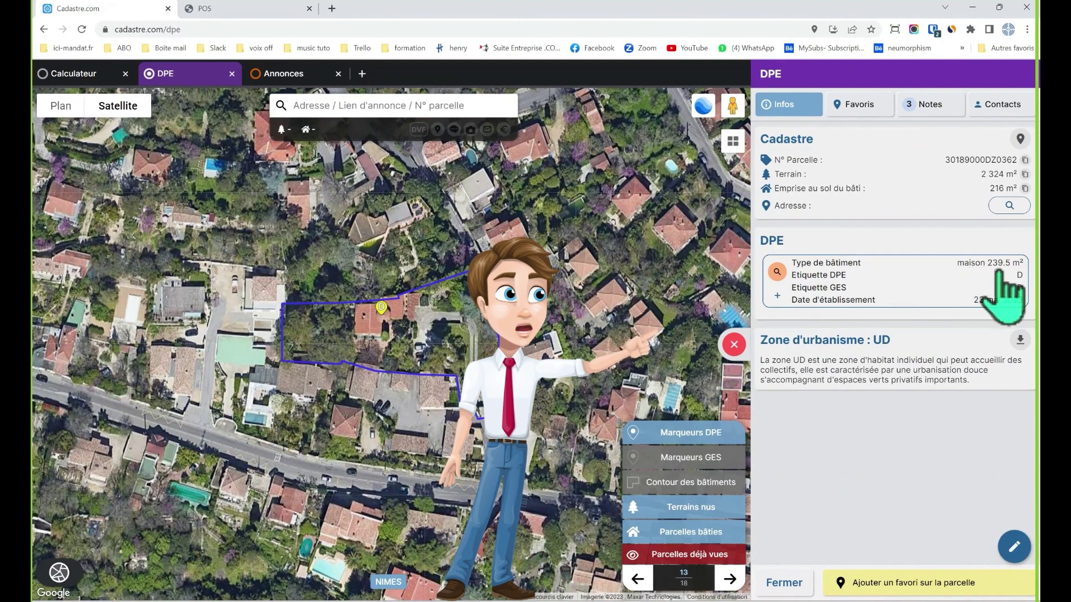
Zoom in on the parcel's house, inspect it in the oblique aerial view and return to the top-down view.
click(425, 363)
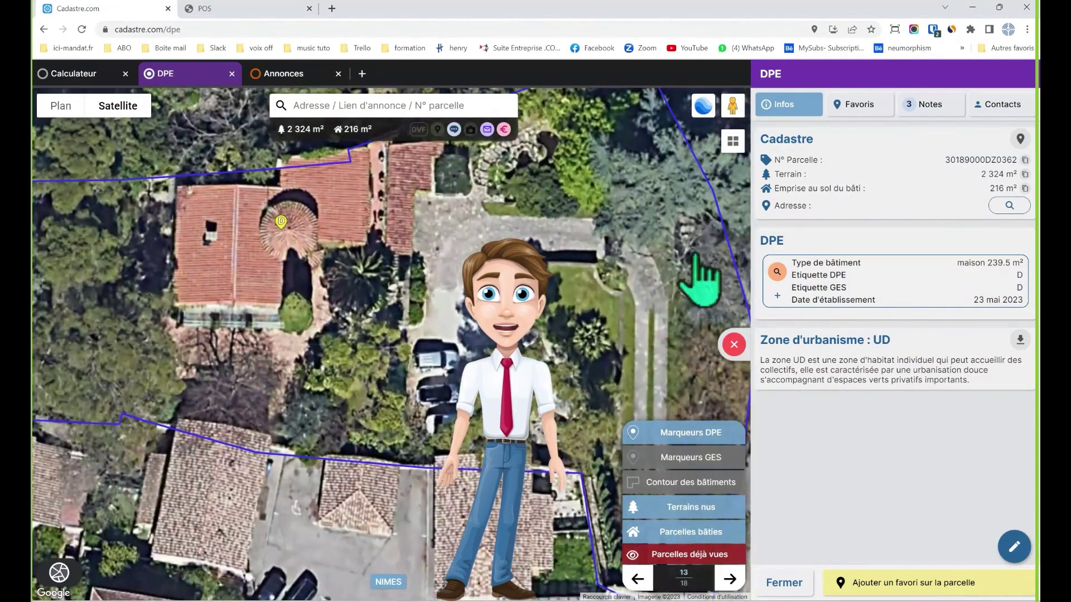
click(733, 141)
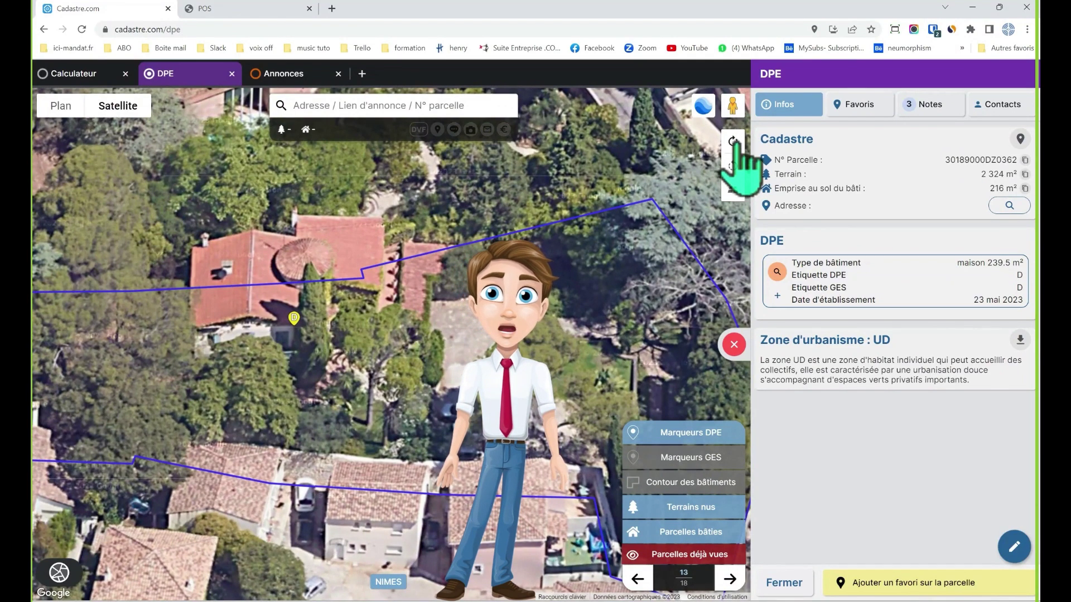
click(733, 143)
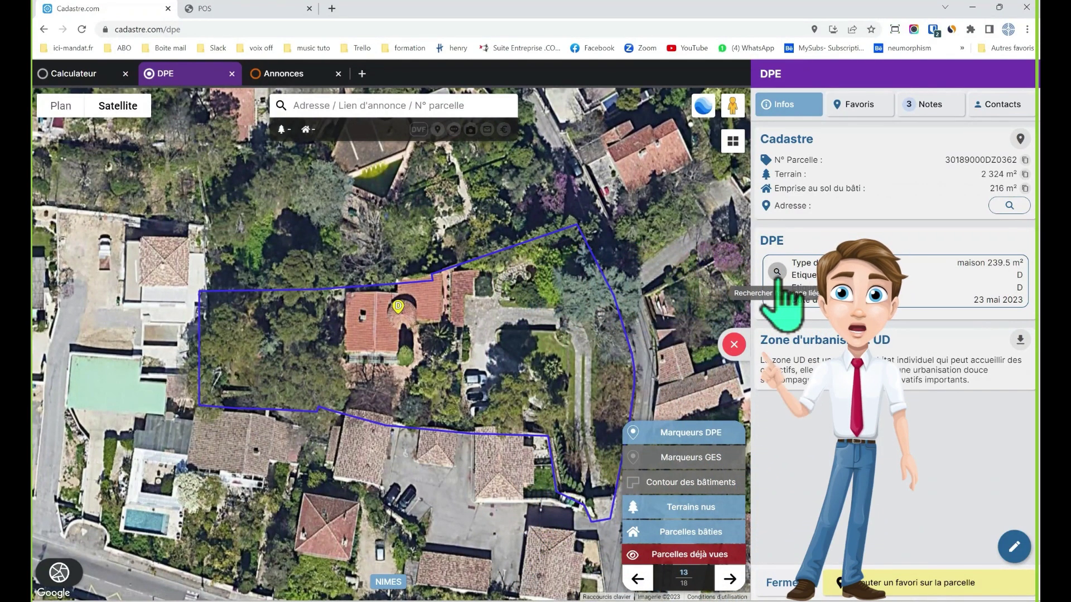
Search for listings linked to this parcel's DPE and view the exterior photo of the matching house enlarged.
click(777, 273)
scroll(917, 343, down, 5)
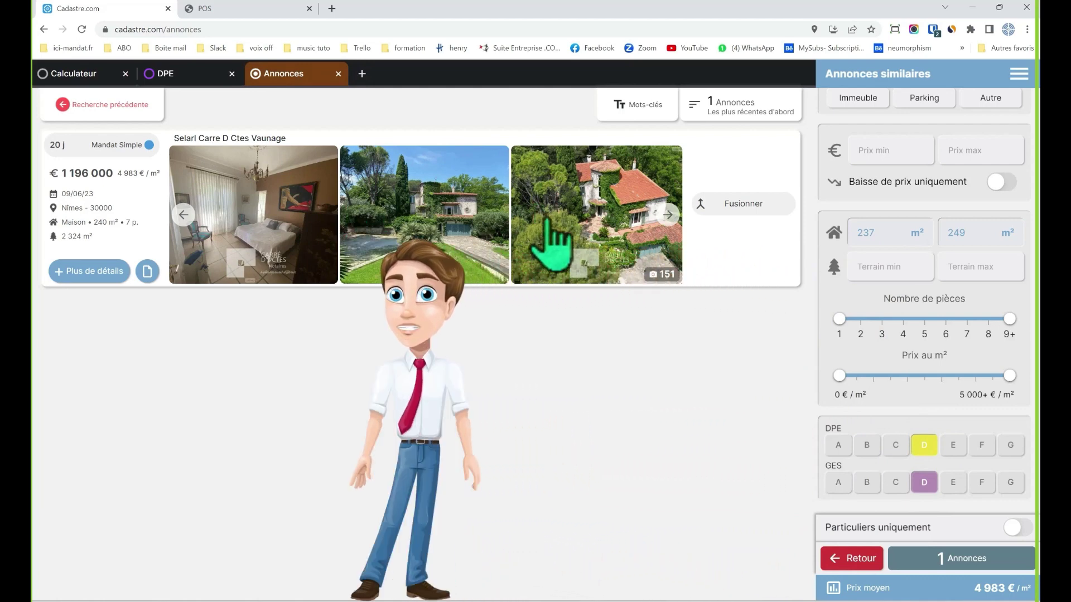
click(449, 239)
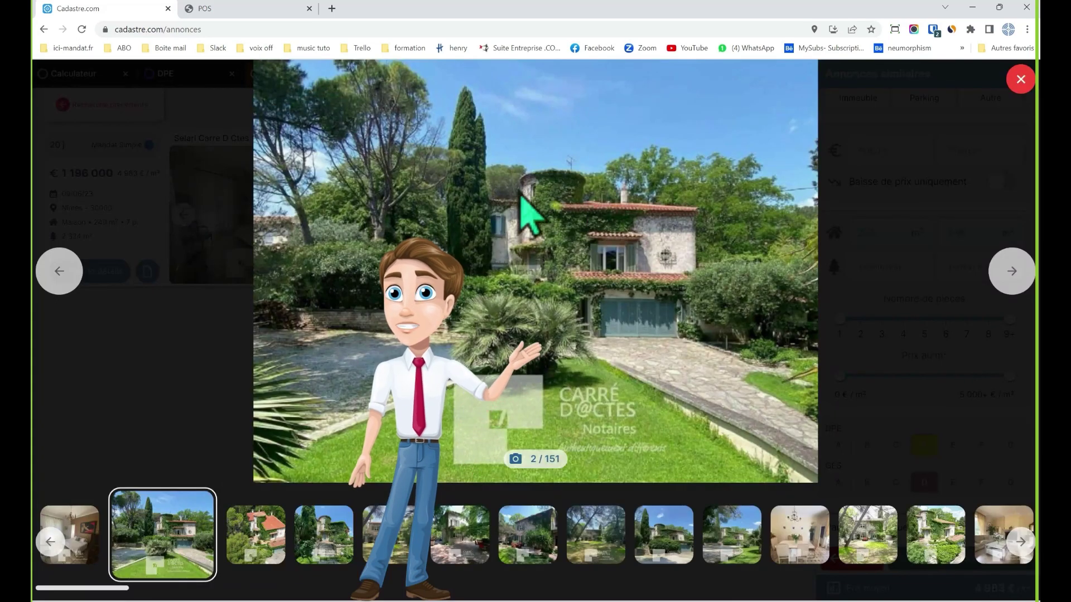
click(1019, 80)
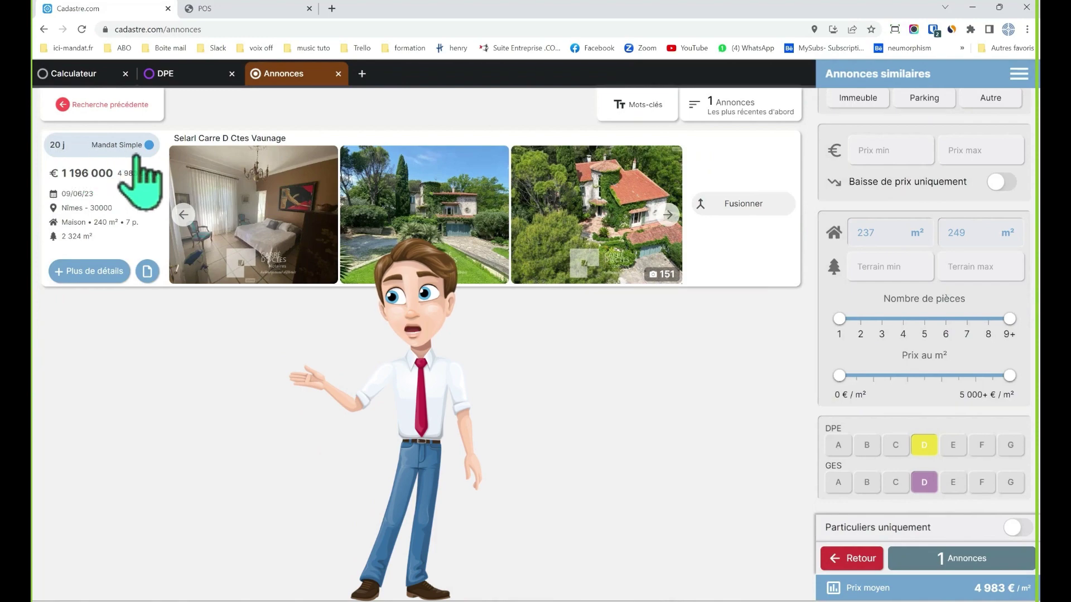
Reopen the parcel's sheet and view the whole search circle on the DPE map, and open the modules home page in a new Cadastre.com tab.
click(190, 75)
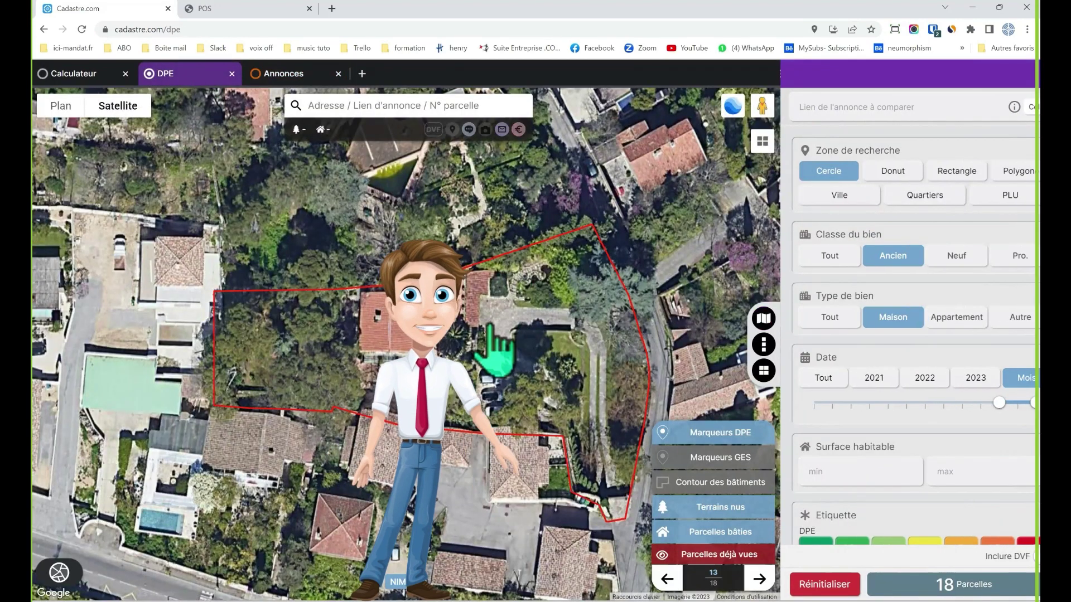
click(490, 328)
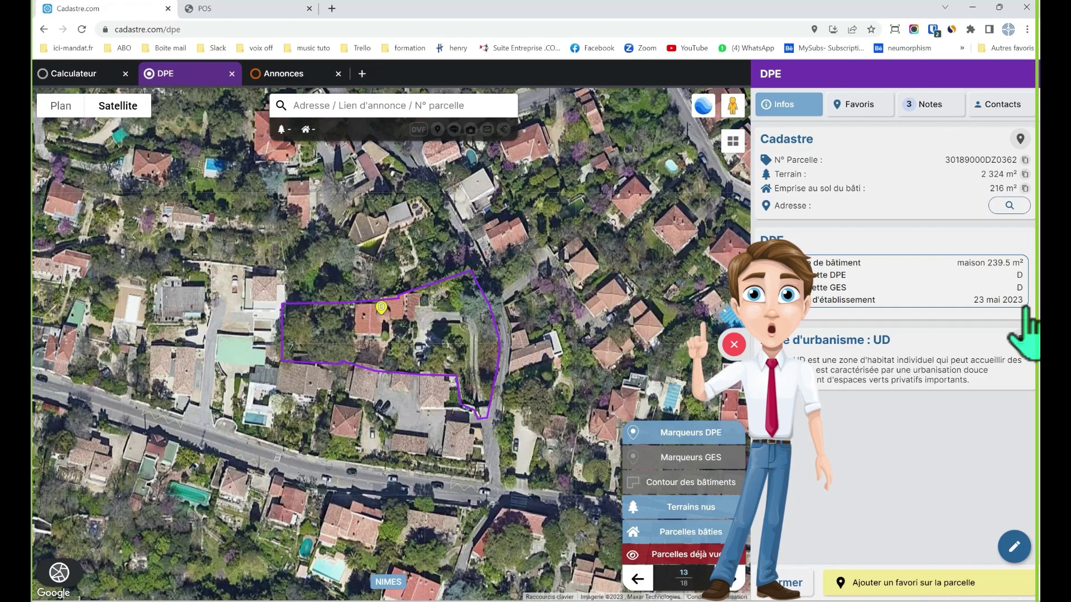
scroll(432, 408, down, 3)
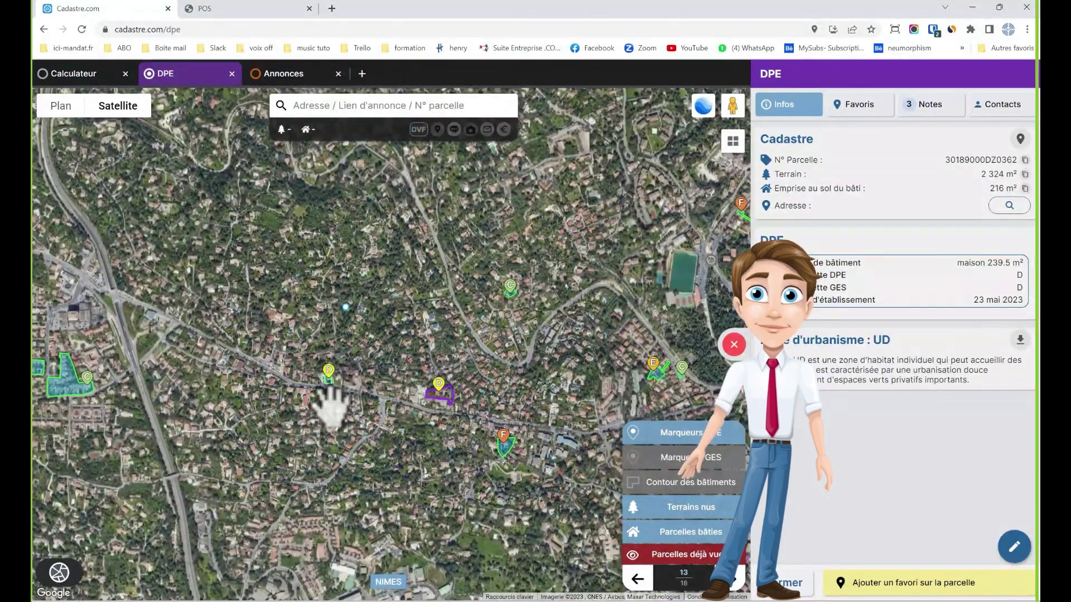
scroll(360, 430, down, 1)
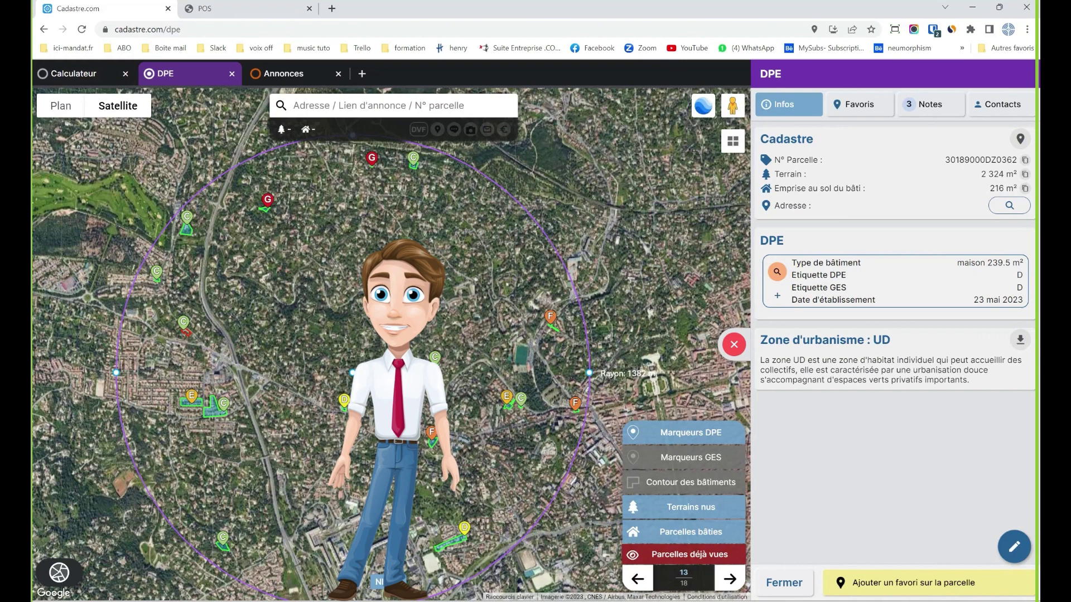
click(362, 73)
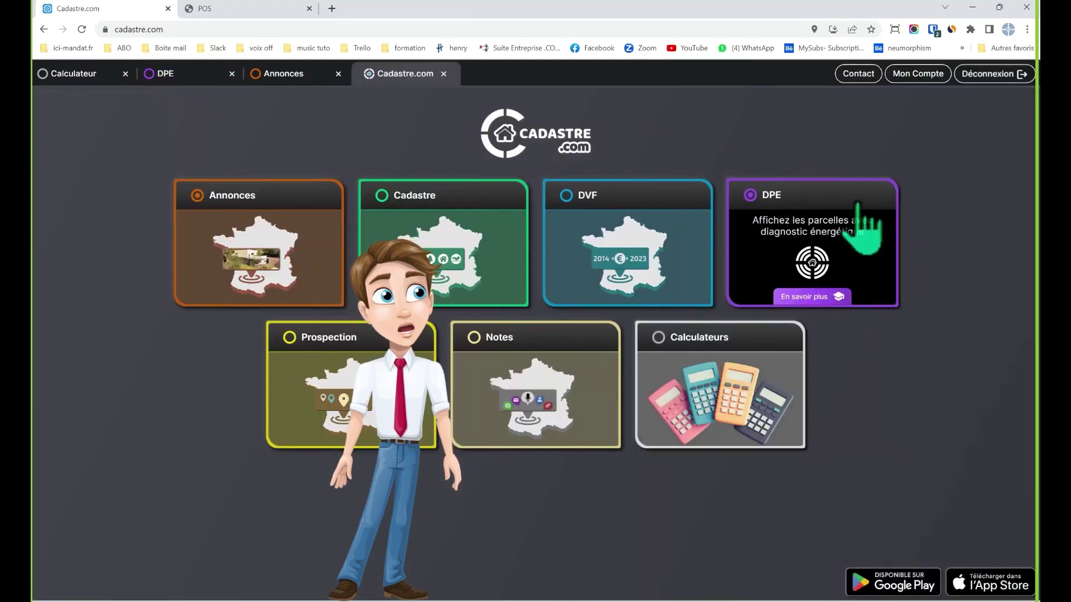